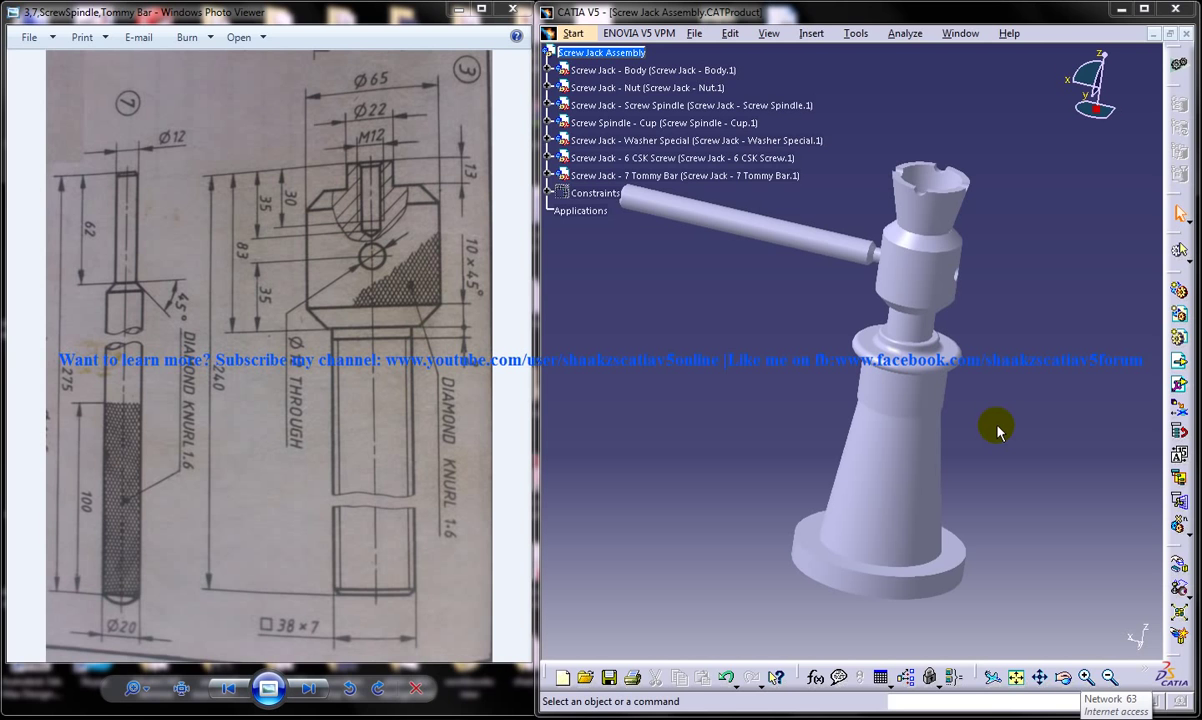
- Browse the reference drawings through to the body drawing and examine the finished screw jack assembly
middle_click_drag(1003, 341, 928, 432)
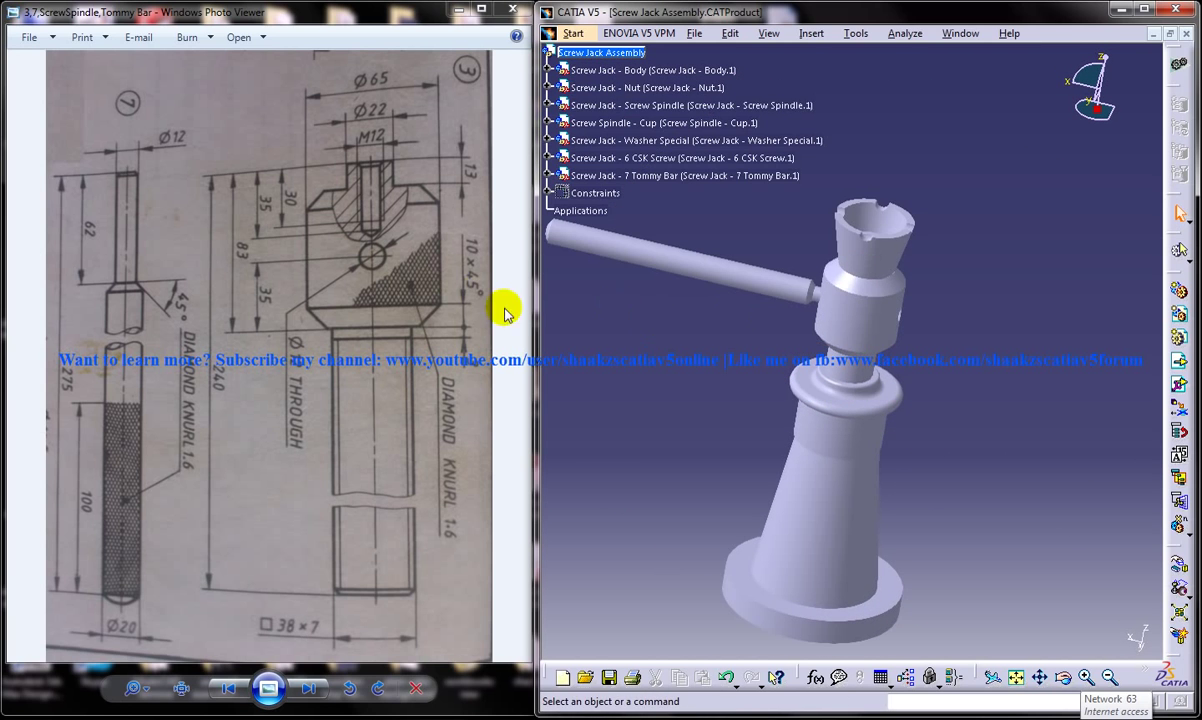
left_click(311, 689)
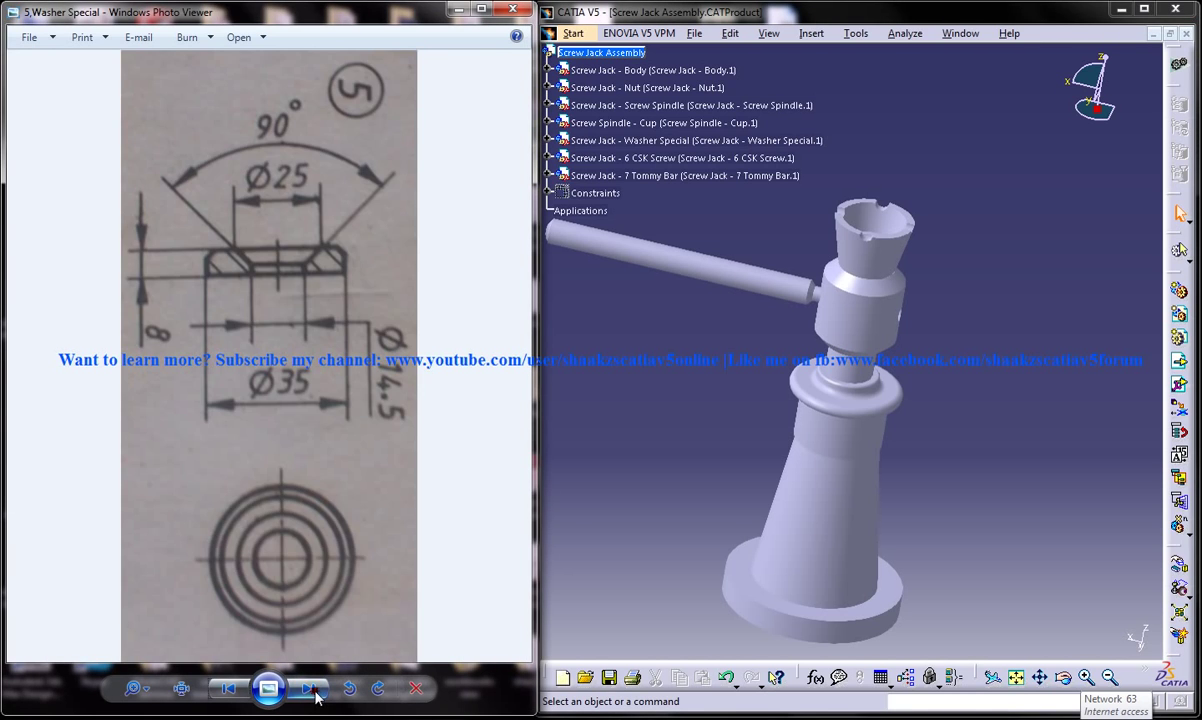
left_click(313, 690)
left_click(313, 690)
left_click(313, 690)
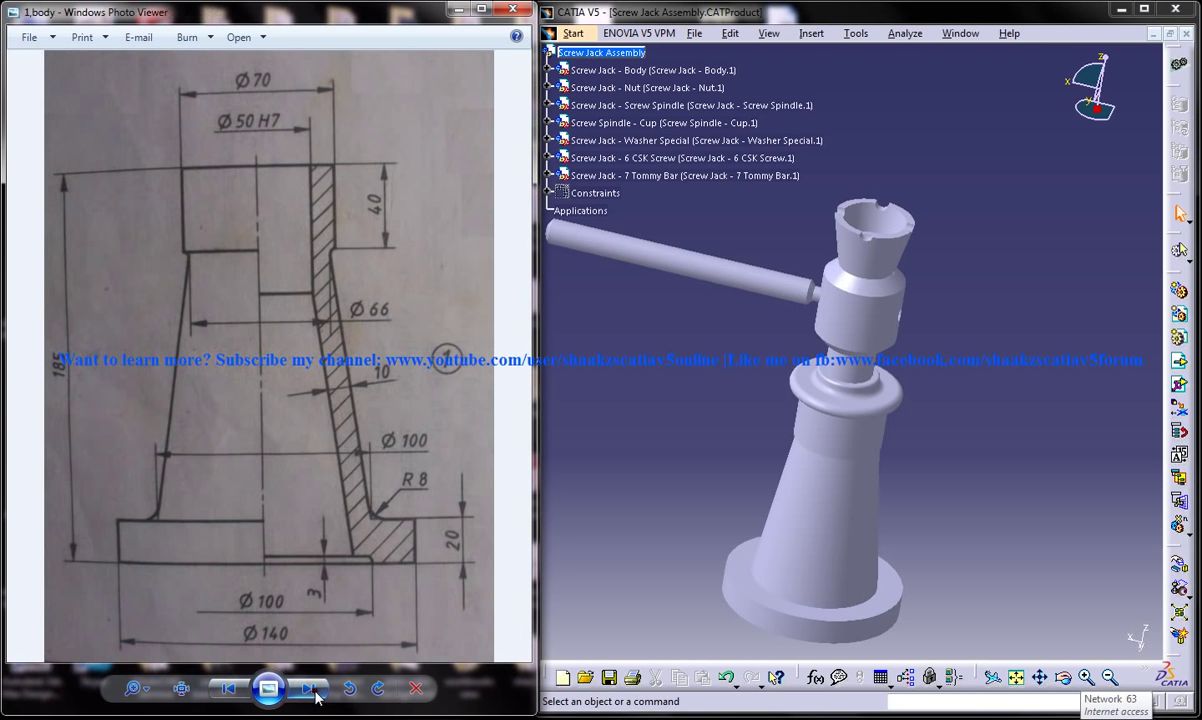
middle_click_drag(765, 418, 794, 443)
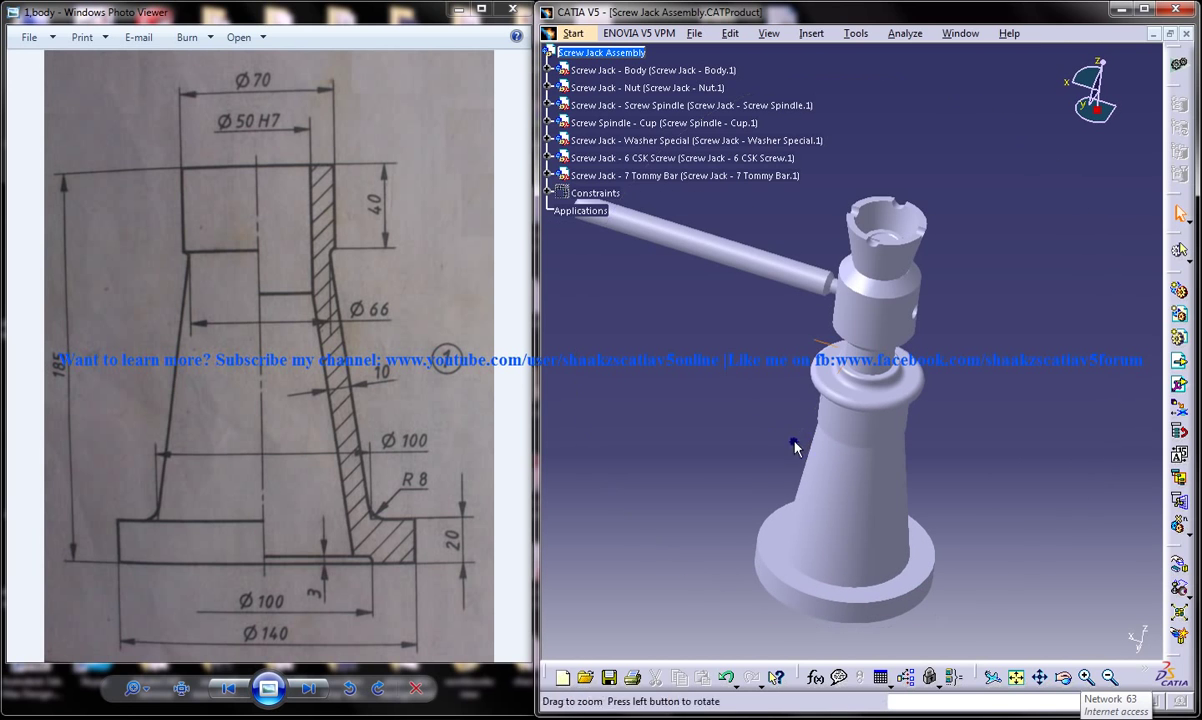
- Pull the cup, special washer, CSK screw and screw spindle up along the Z axis to inspect the parts inside
left_click(731, 33)
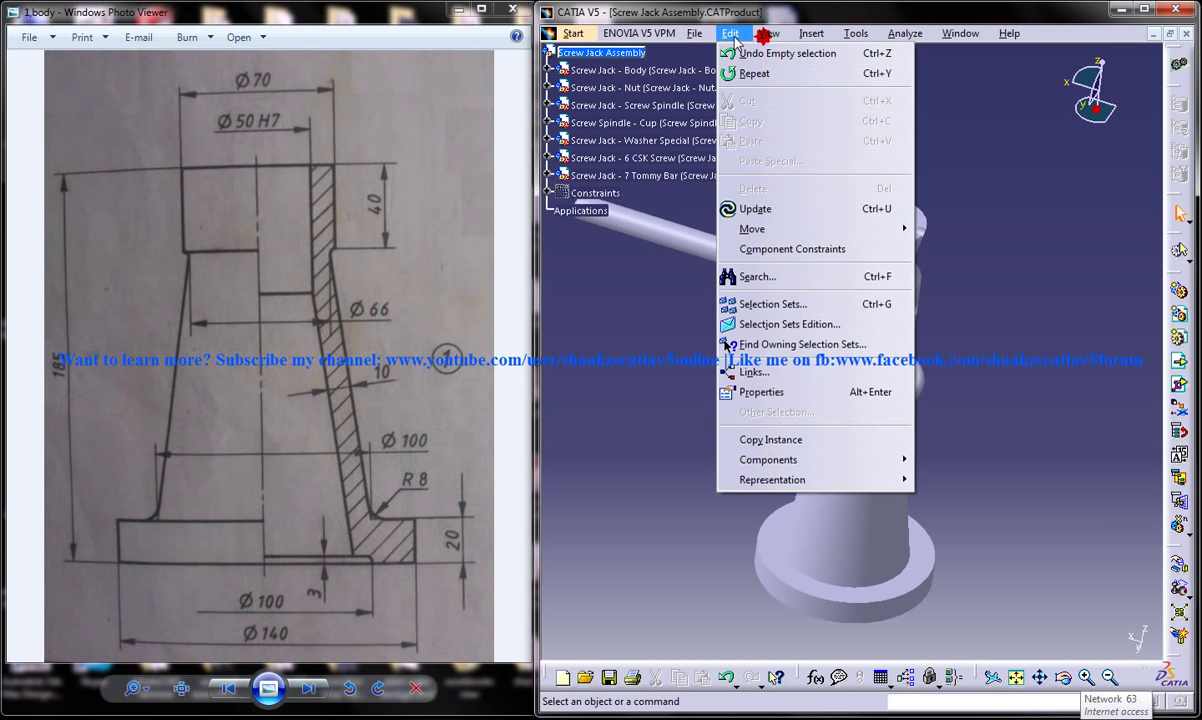
left_click(762, 231)
left_click(968, 232)
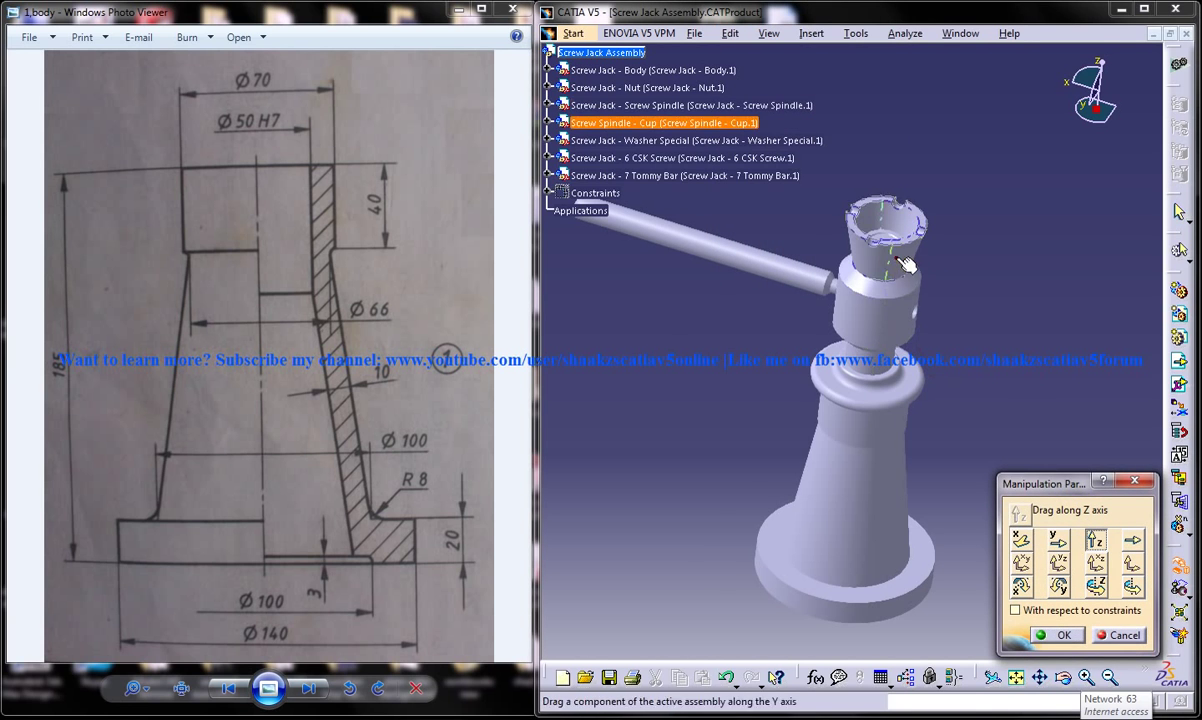
left_click_drag(909, 268, 911, 115)
middle_click_drag(962, 267, 862, 195)
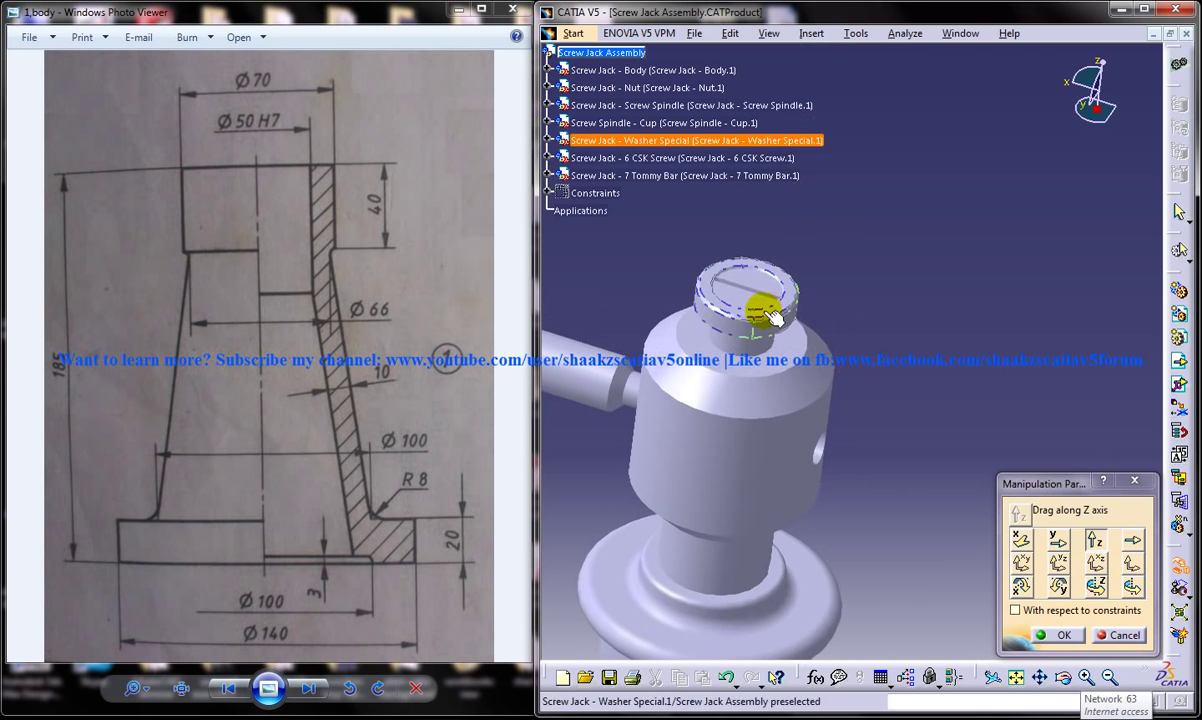
left_click_drag(773, 315, 780, 145)
left_click_drag(759, 309, 768, 174)
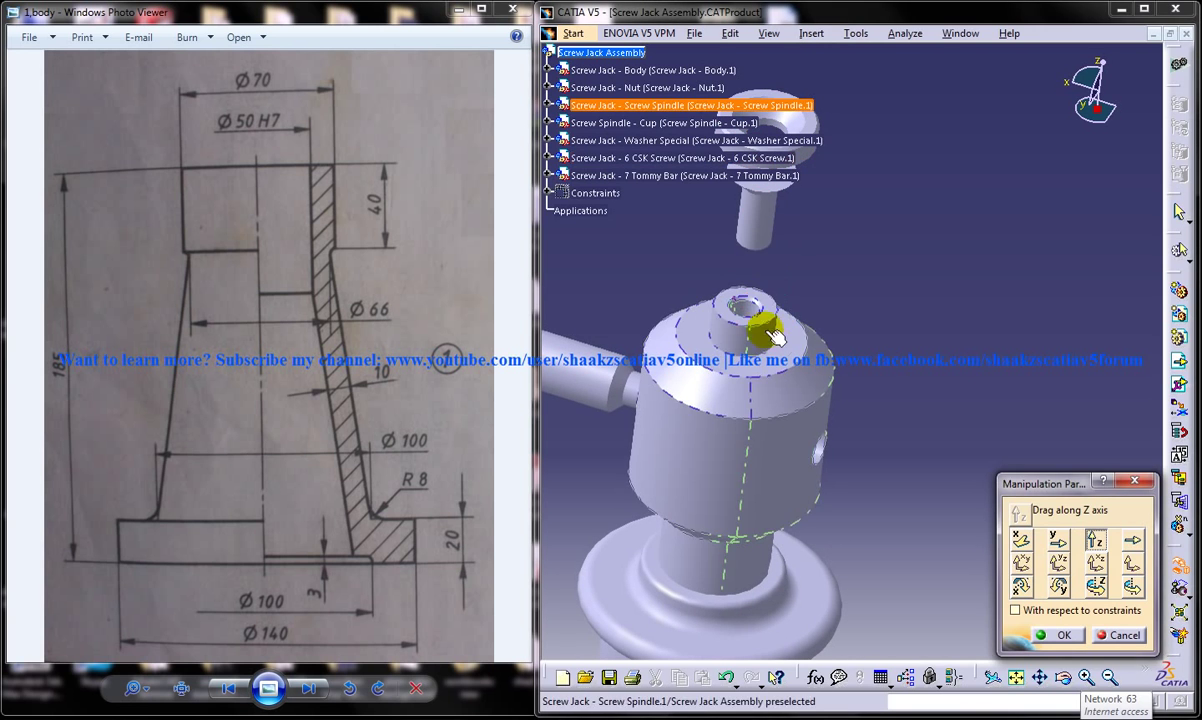
left_click_drag(765, 328, 772, 239)
middle_click_drag(840, 319, 891, 378)
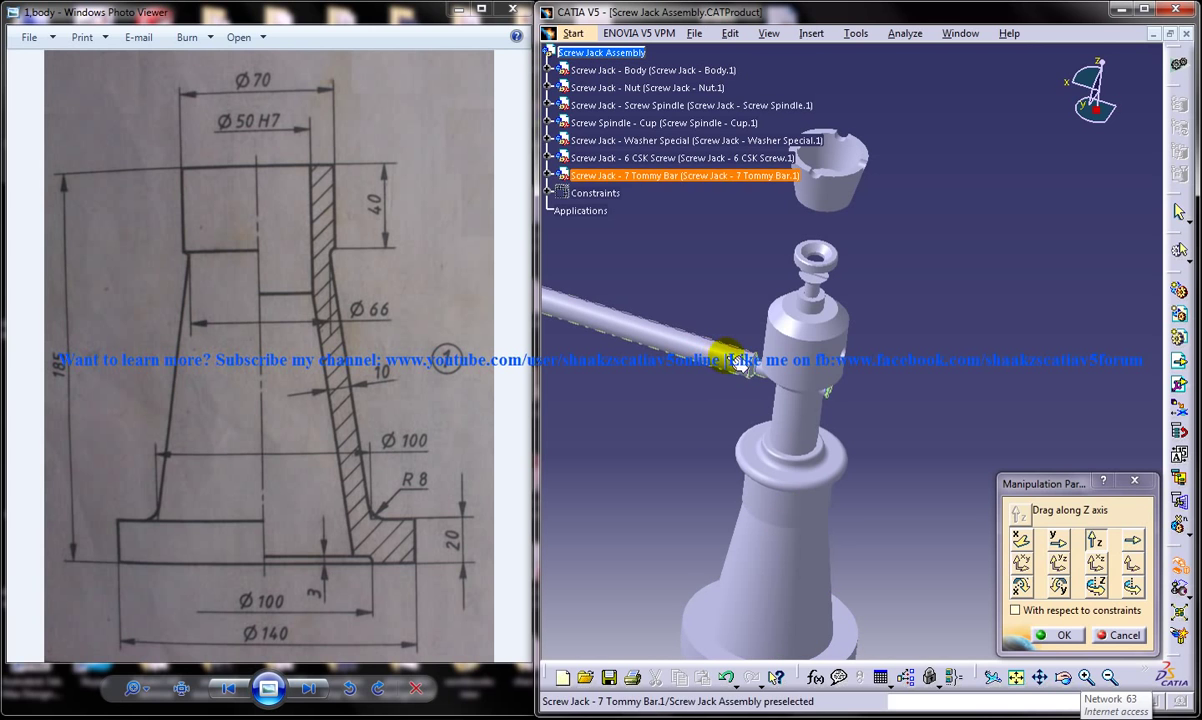
middle_click_drag(757, 412, 832, 406)
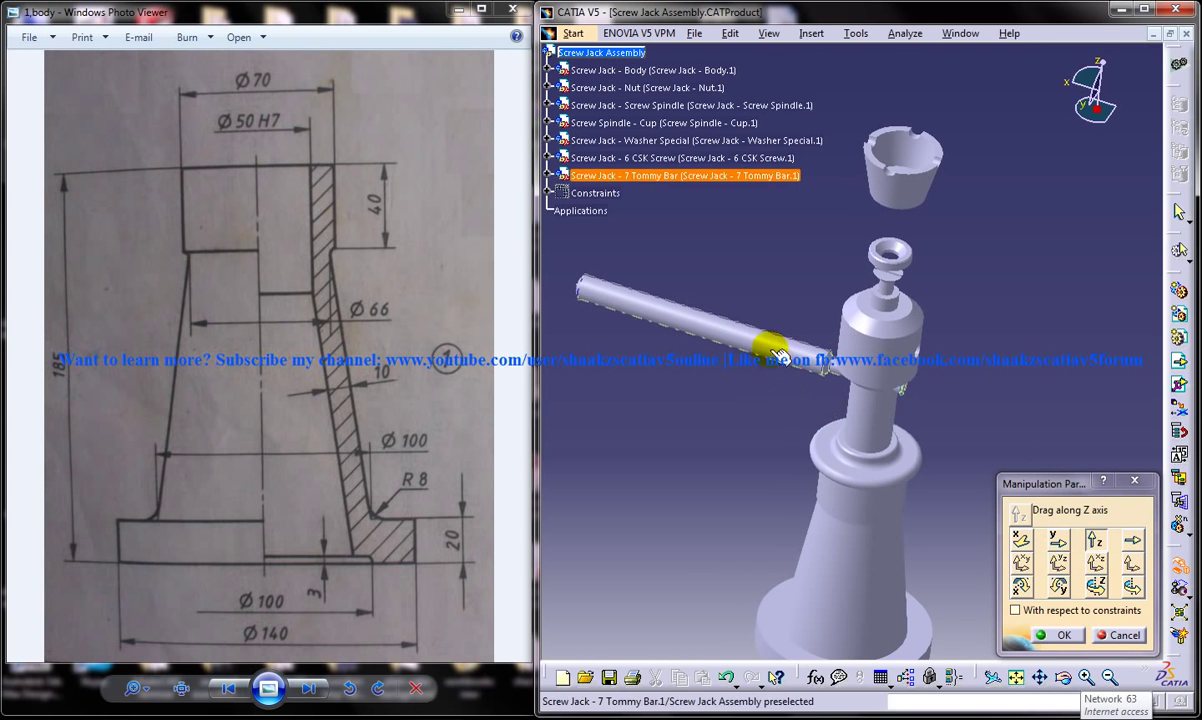
left_click(1058, 635)
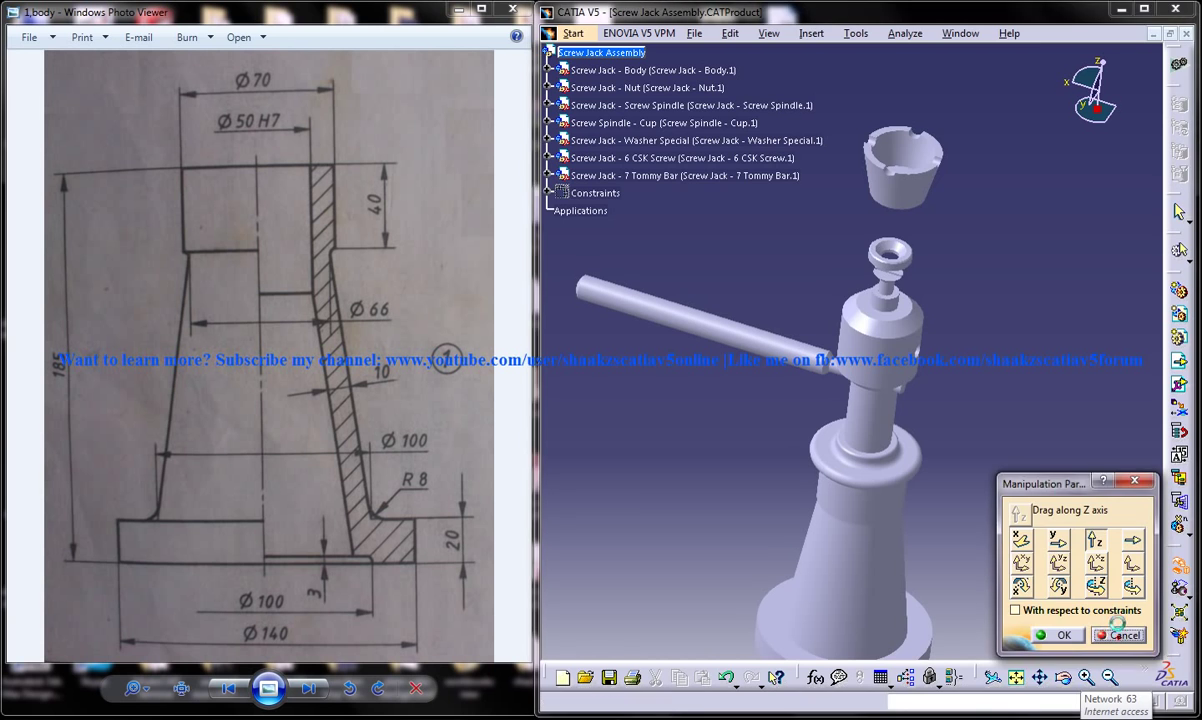
- Start a new Part Design part and name it Screw Jack - 7 Tommy Bar
left_click(573, 33)
mouse_move(630, 72)
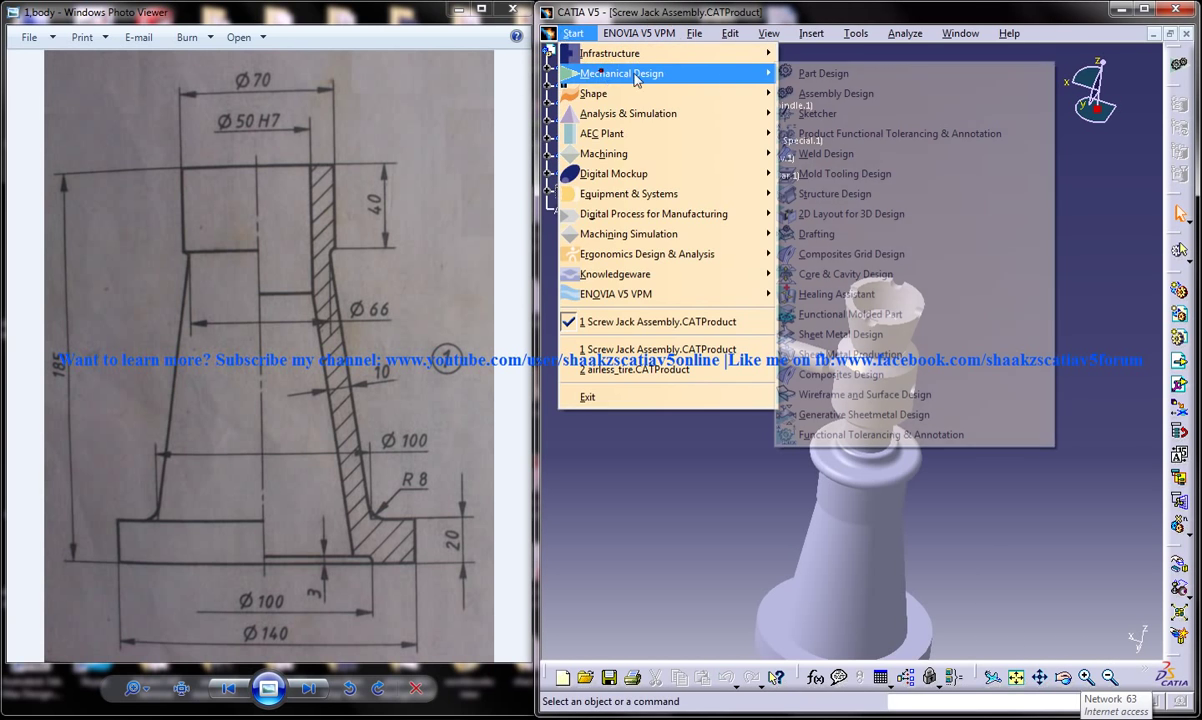
left_click(838, 74)
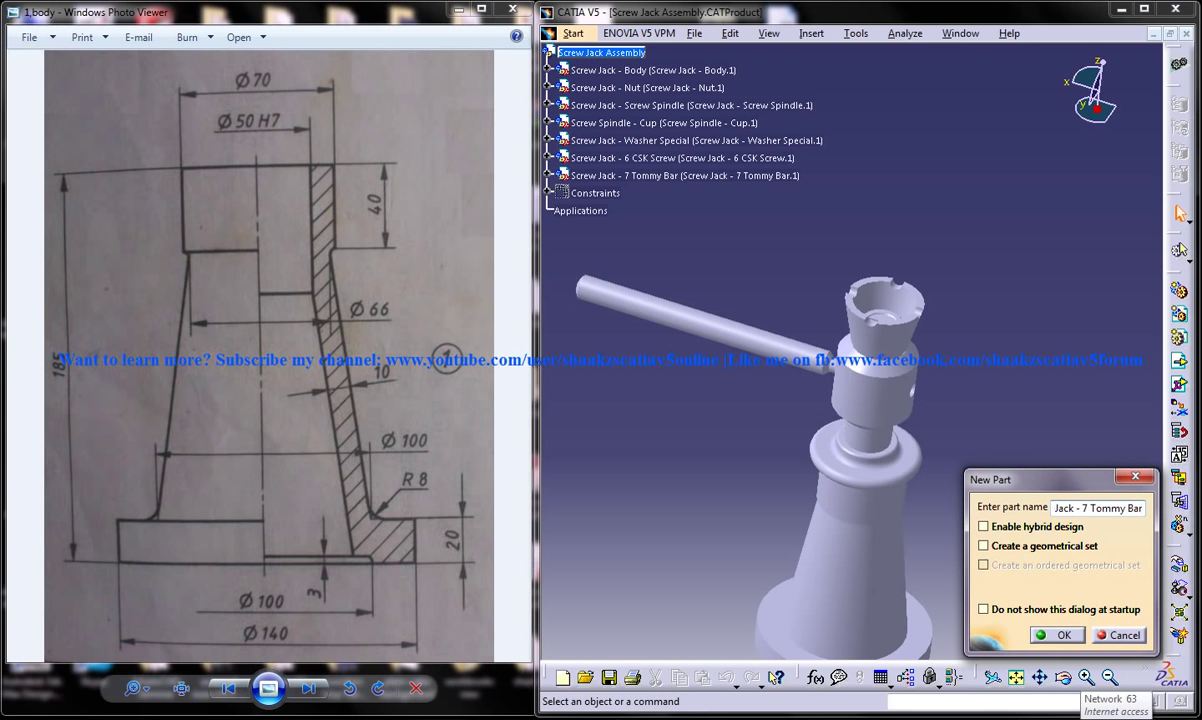
- Examine the assembled drawing and the drawing of parts 3 and 7 for the tommy bar's shape and dimensions
left_click(309, 427)
left_click(235, 693)
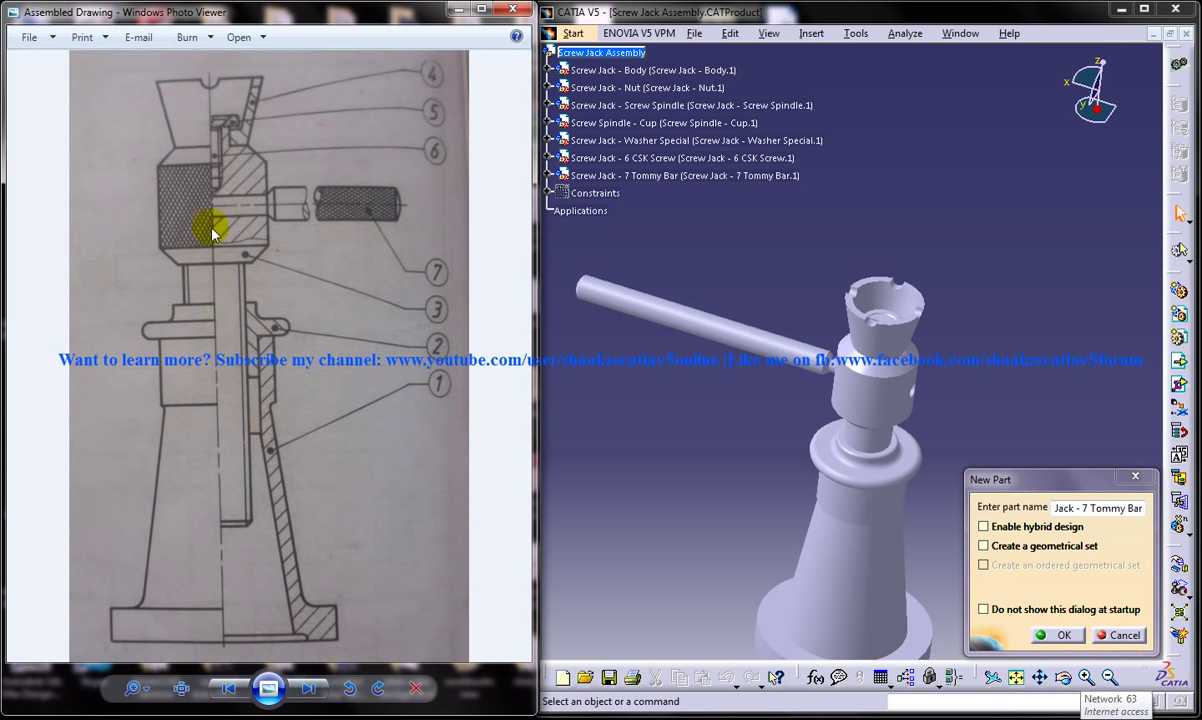
left_click(229, 693)
left_click(229, 693)
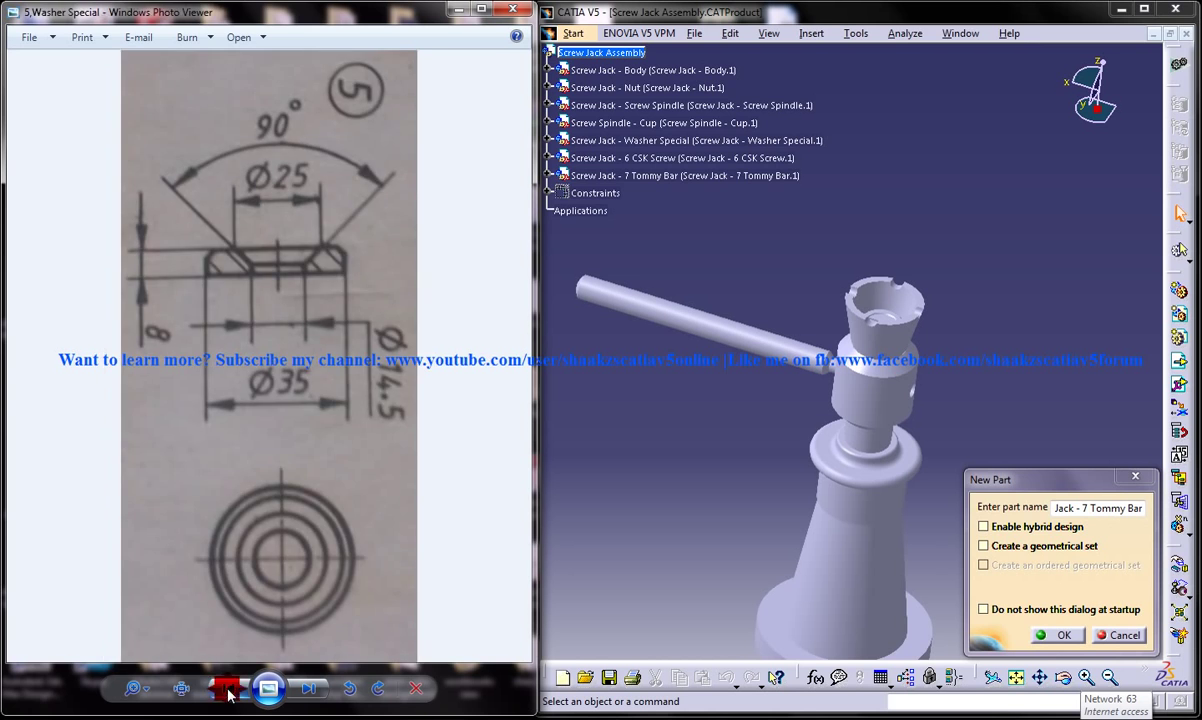
left_click(229, 693)
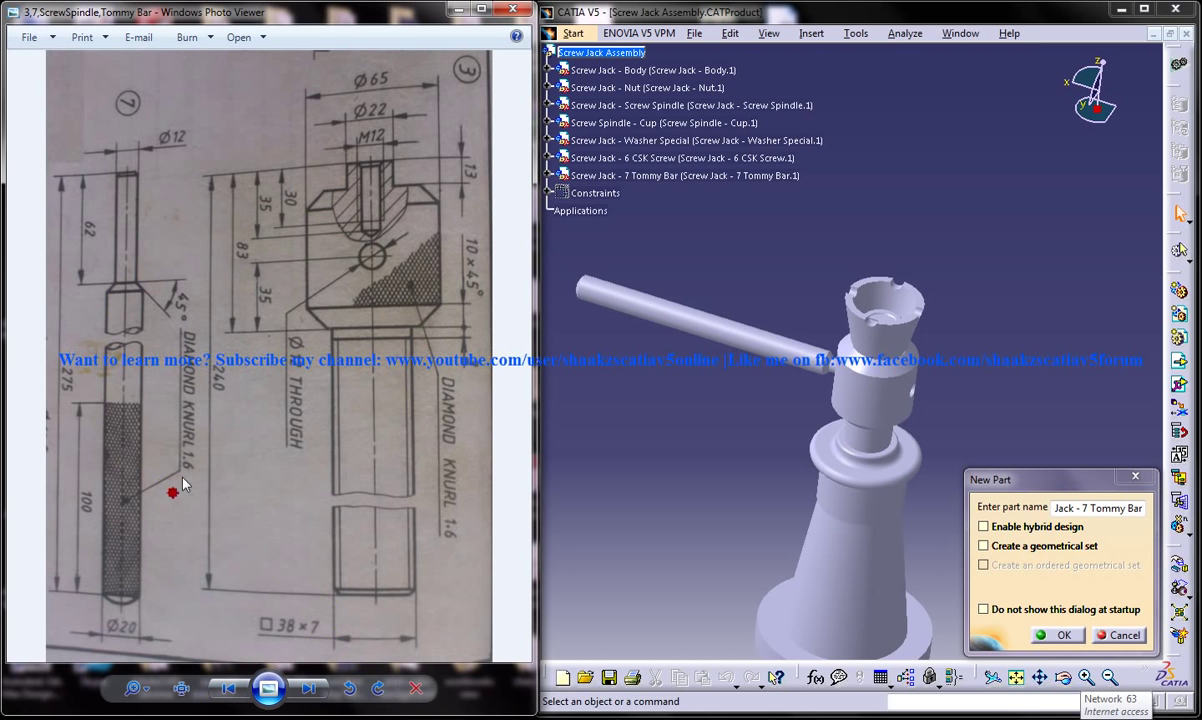
scroll(183, 481, "up", 1)
mouse_move(182, 468)
left_mouse_down()
mouse_move(319, 403)
mouse_move(352, 449)
left_mouse_up()
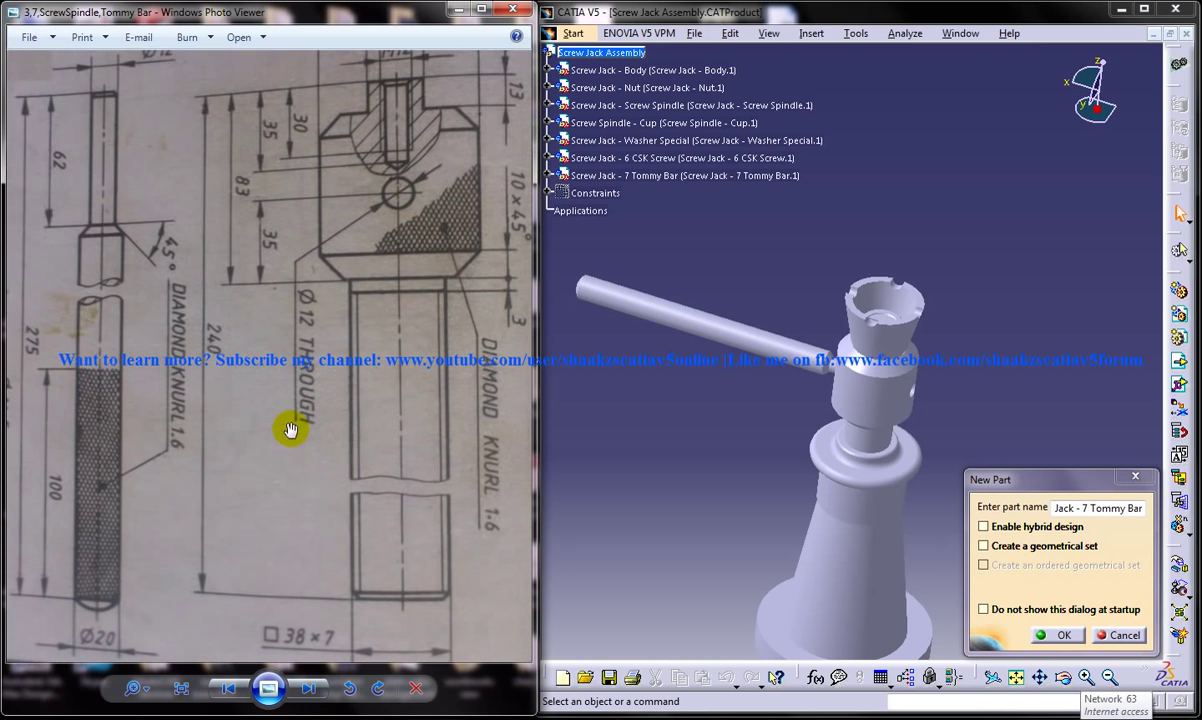
scroll(289, 430, "down", 1)
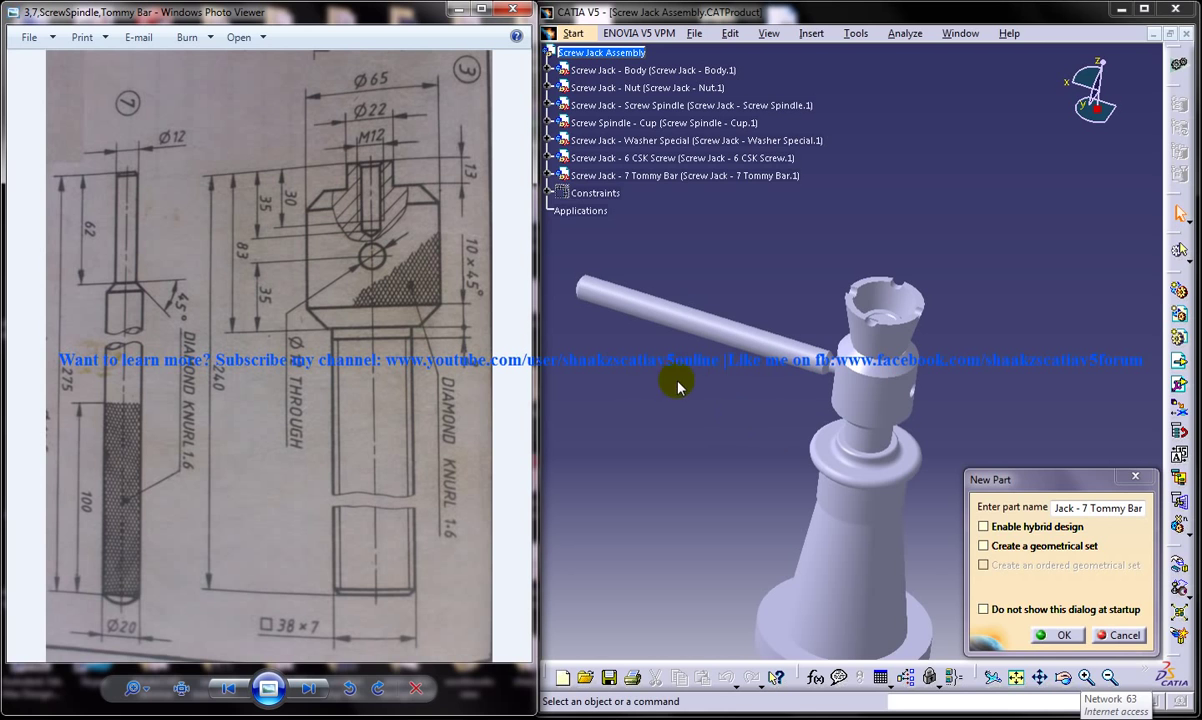
- Create the named part and widen its window so only the tommy bar drawing stays visible beside it
left_click_drag(537, 283, 528, 283)
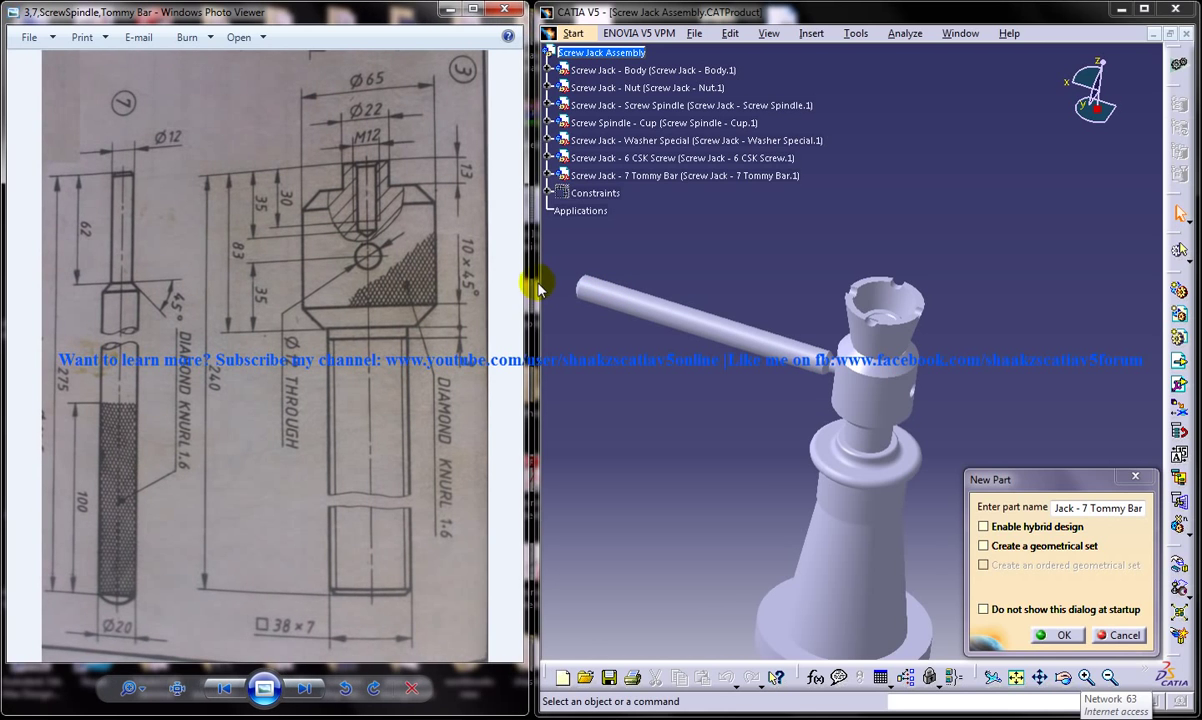
left_click(1066, 636)
left_click_drag(537, 331, 208, 325)
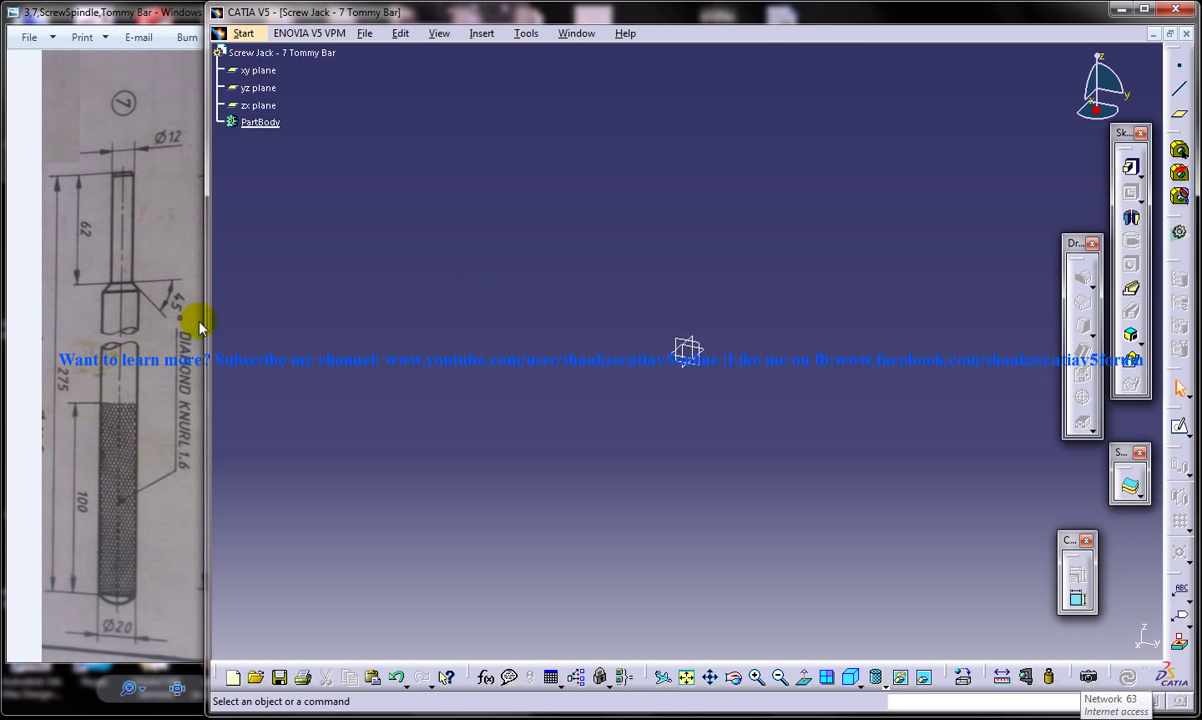
left_click_drag(209, 304, 210, 302)
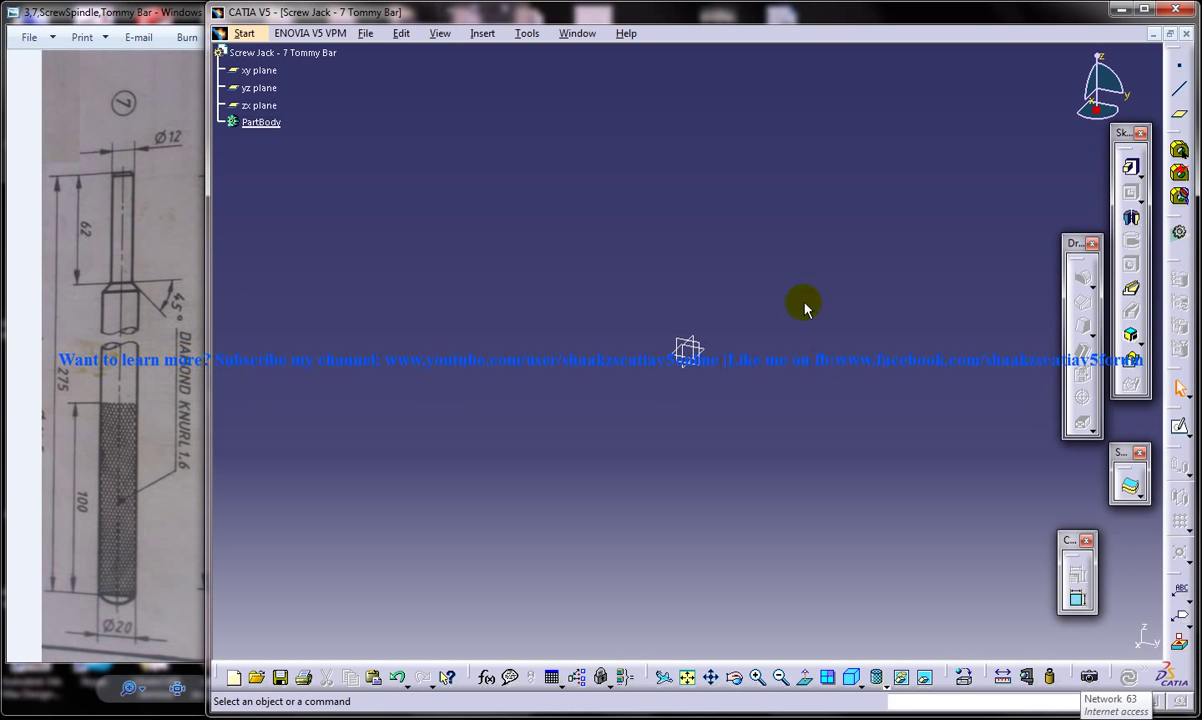
- Open a new sketch on the yz plane
left_click(193, 248)
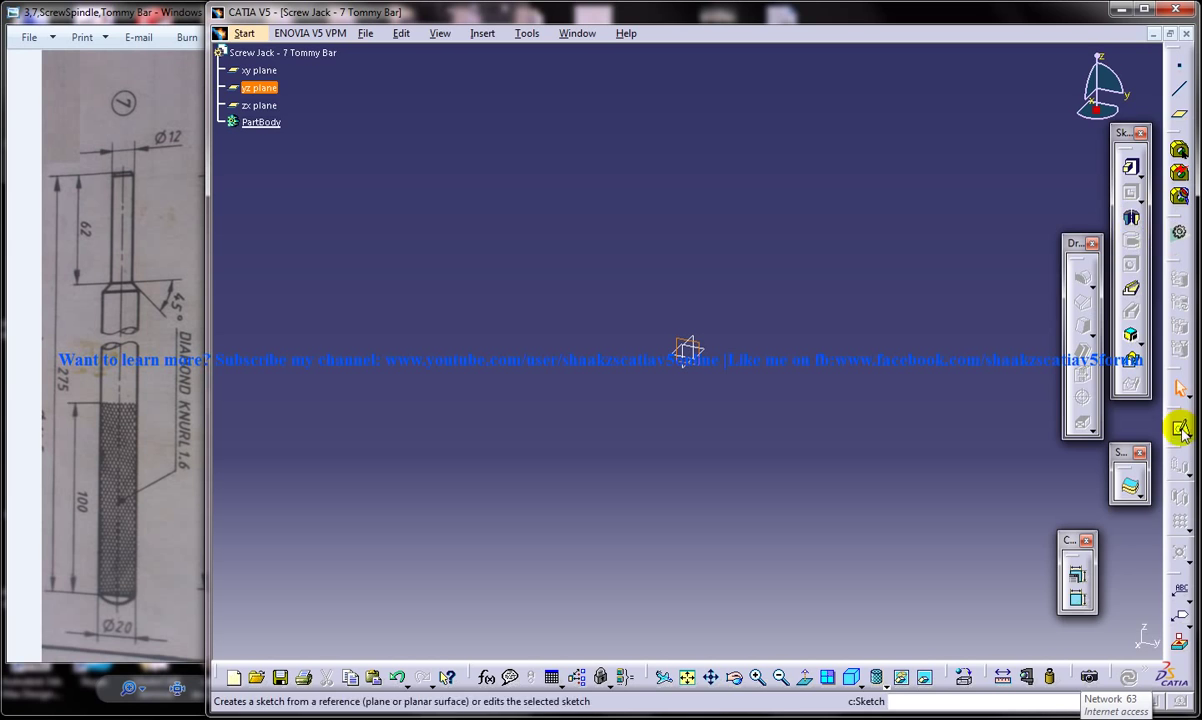
left_click(1181, 424)
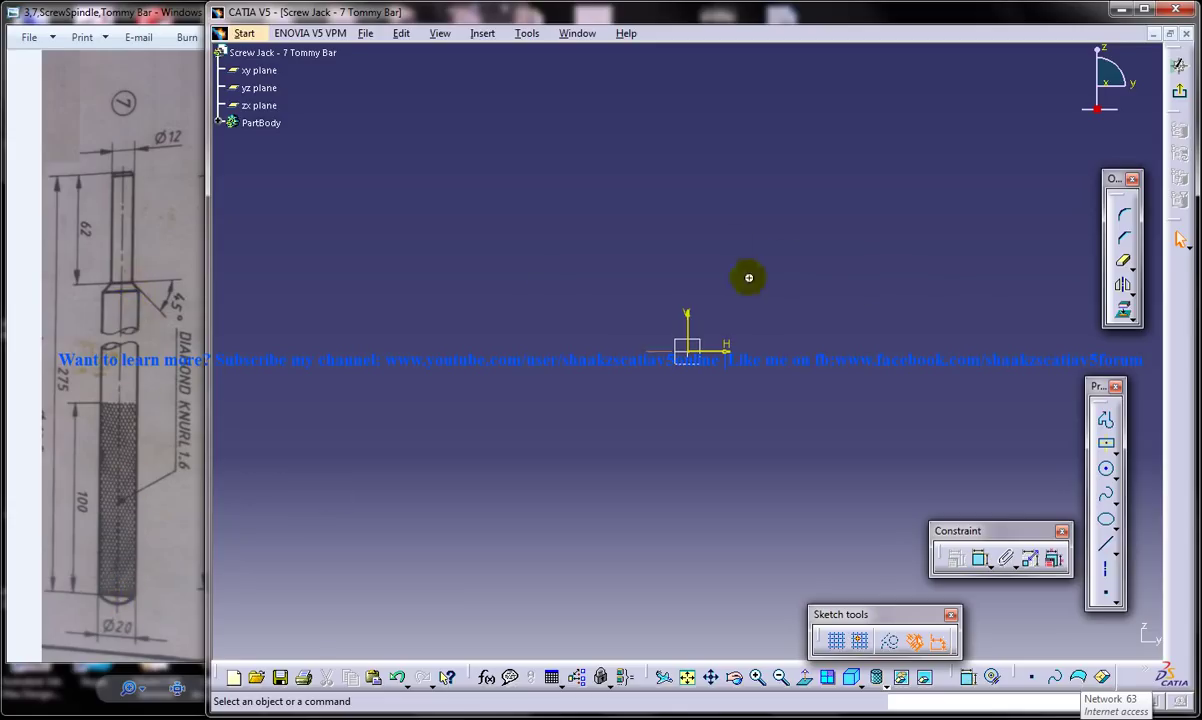
middle_click_drag(749, 277, 723, 219)
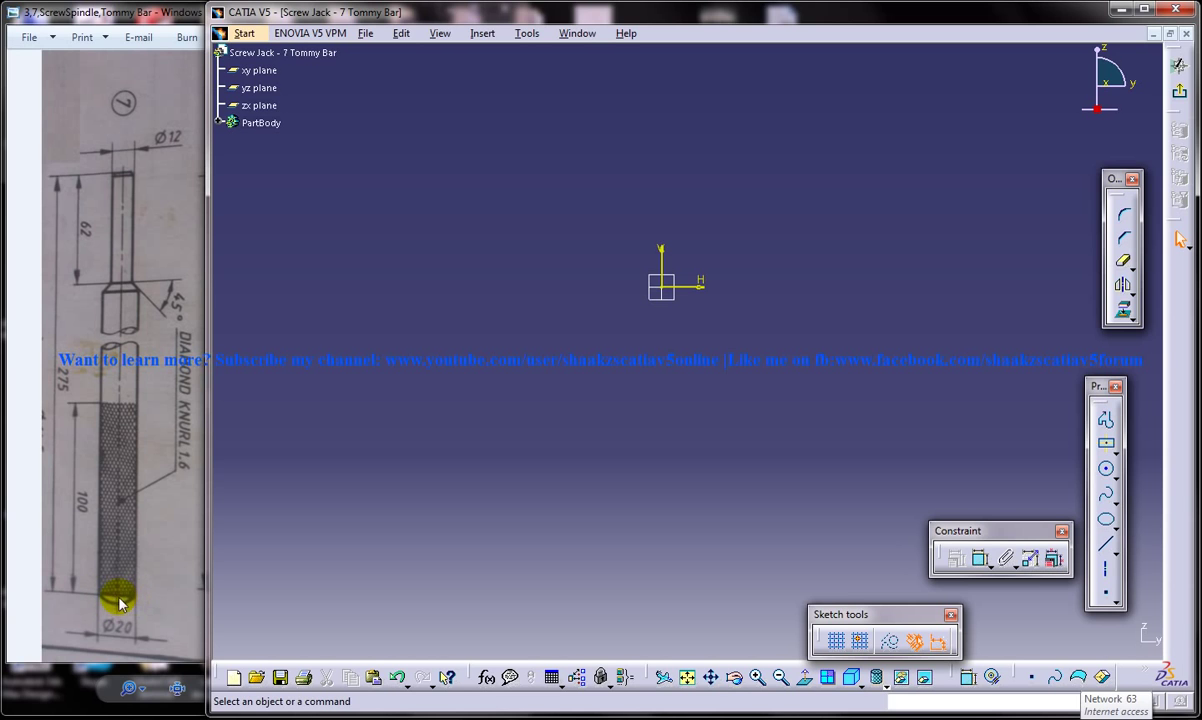
- Sketch a closed stepped half-profile down from the origin, about 8.5 mm wide at the neck, then slanting to about 15.6 mm, about 217 mm long
left_click(1105, 418)
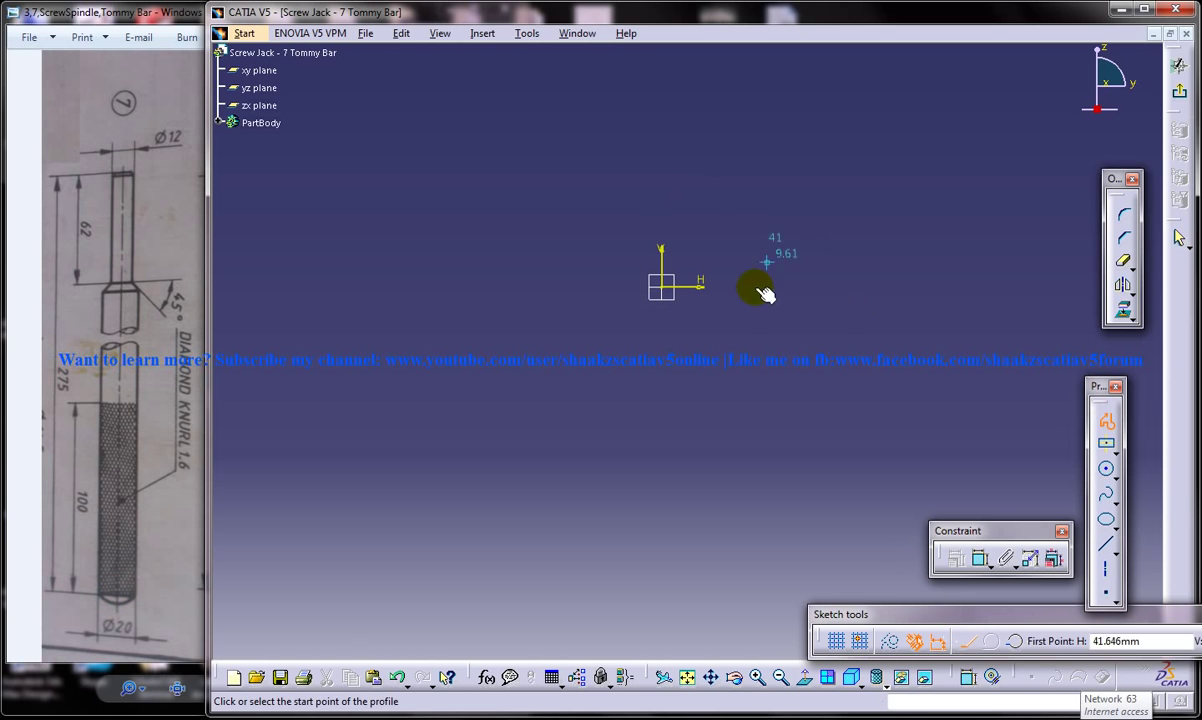
left_click(661, 287)
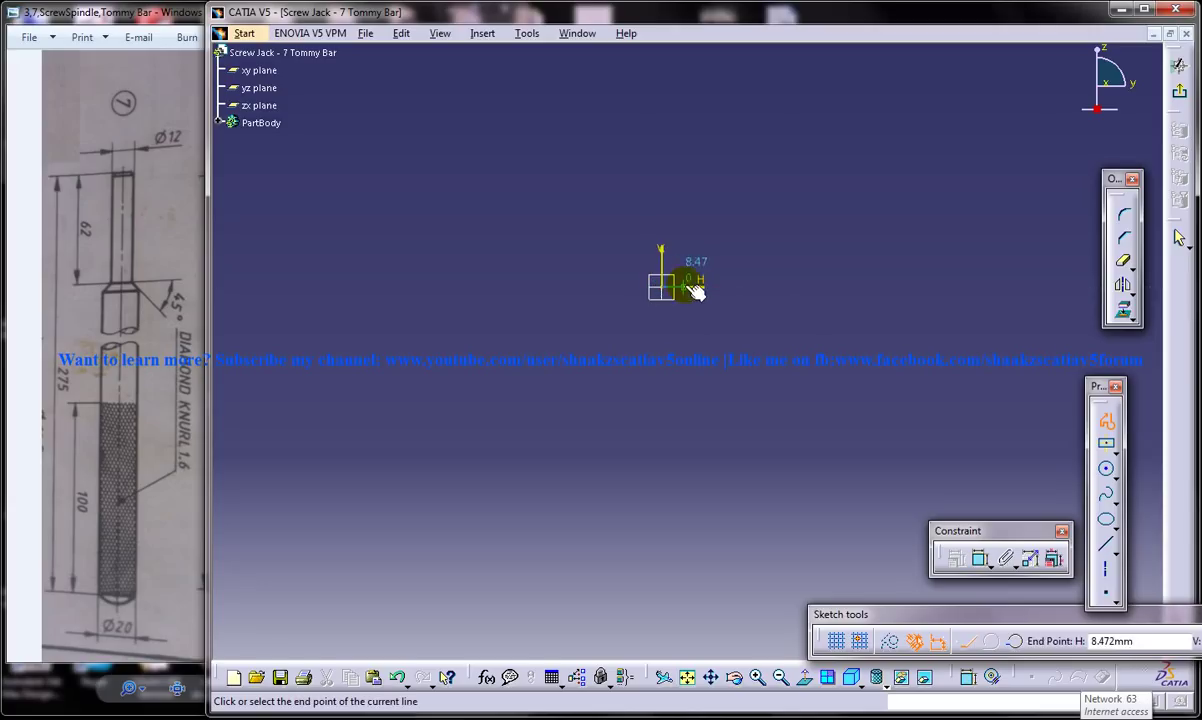
left_click(686, 288)
left_click(684, 428)
left_click(702, 441)
middle_click_drag(707, 505, 725, 176)
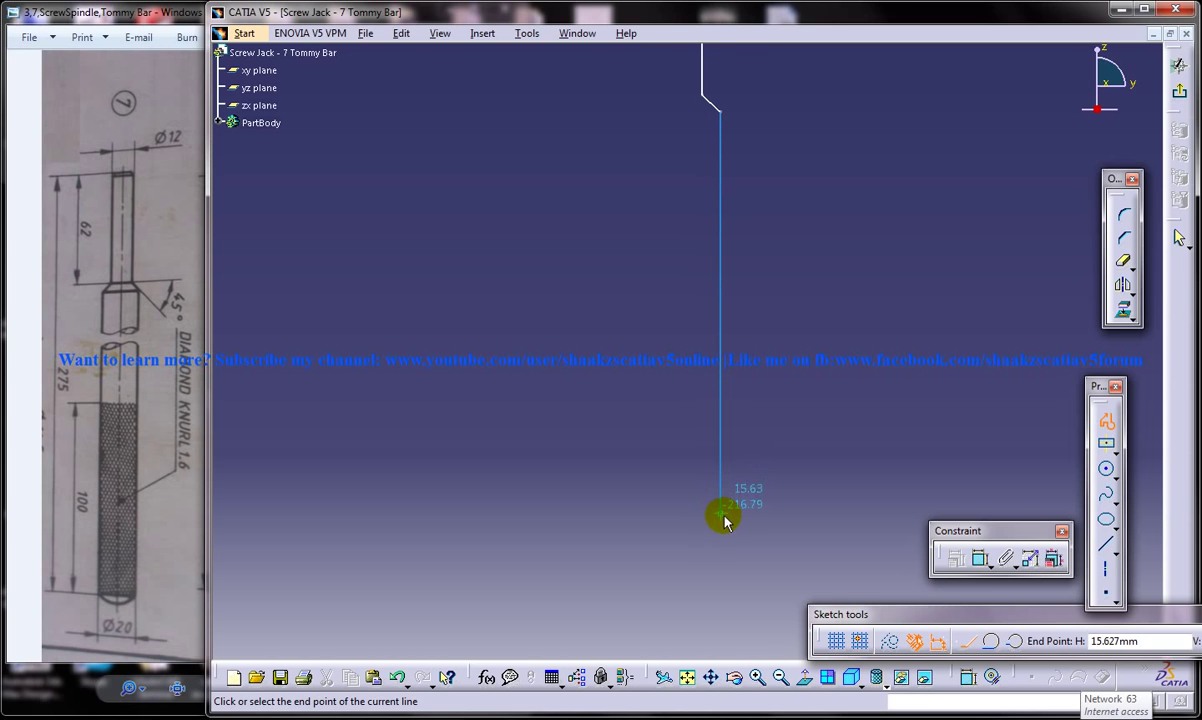
left_click(662, 529)
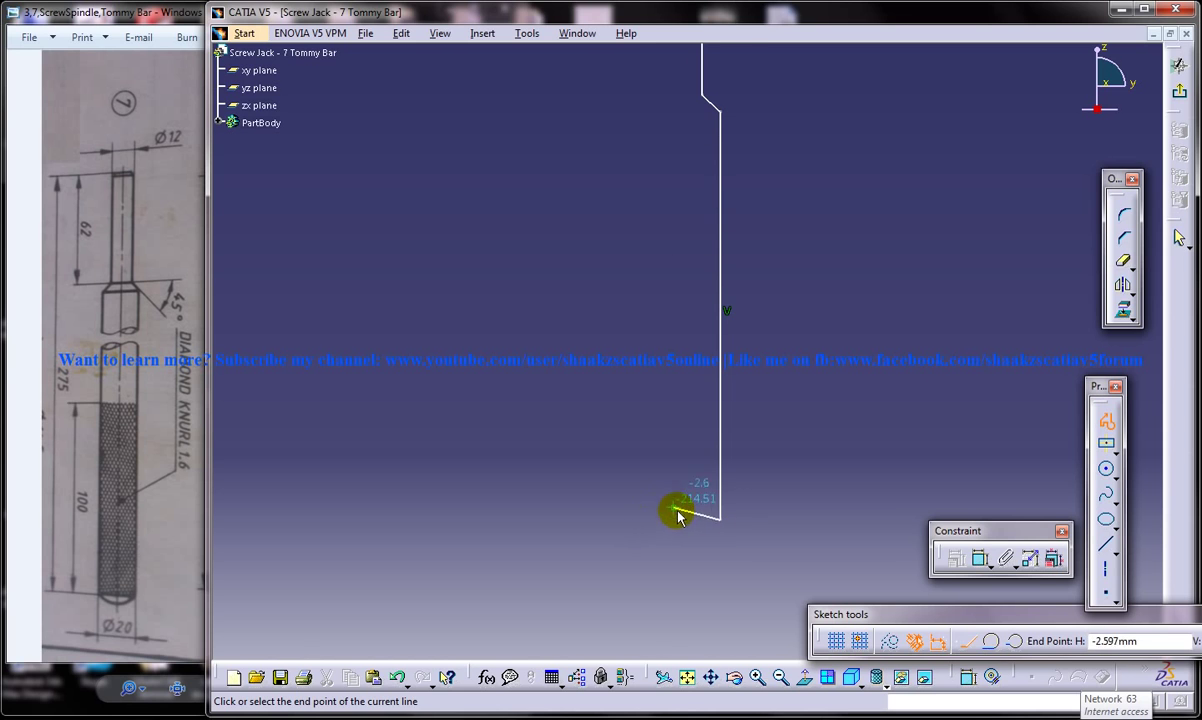
left_click(677, 521)
middle_click_drag(709, 256, 700, 622)
left_click(671, 321)
mouse_move(767, 486)
middle_mouse_down()
mouse_move(743, 349)
mouse_move(723, 362)
mouse_move(718, 398)
middle_mouse_up()
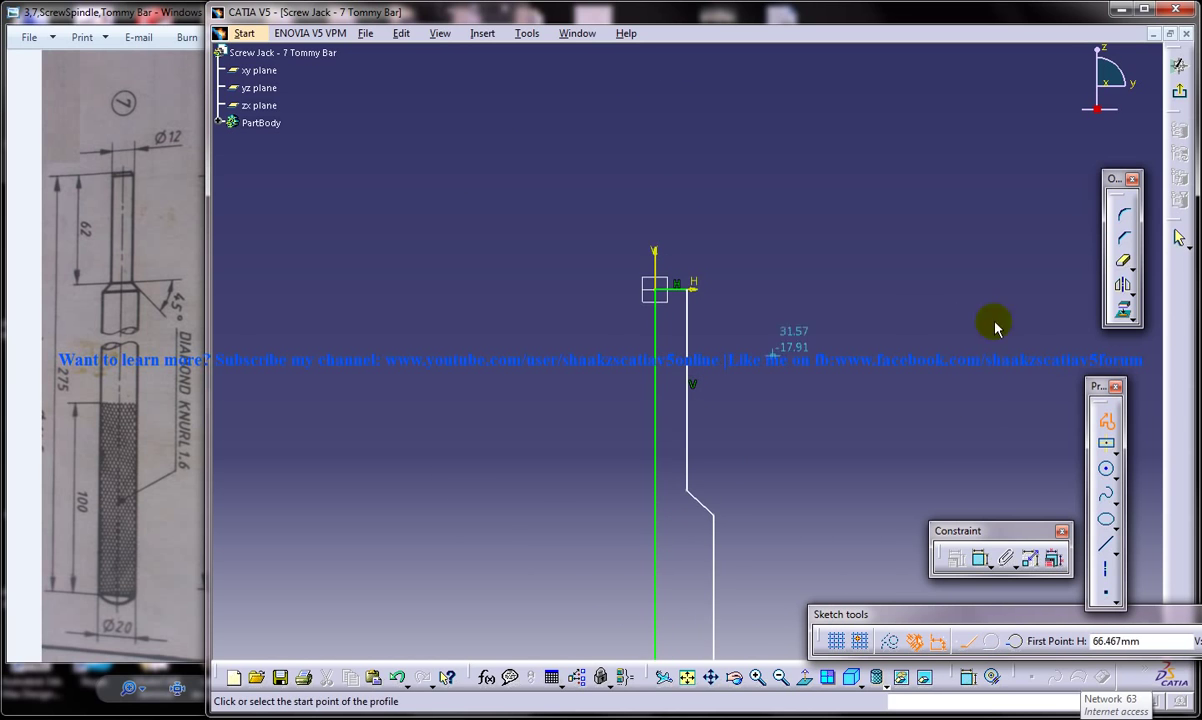
- Dimension the profile's short top edge and set it to 6 mm
left_click(980, 558)
left_click(684, 289)
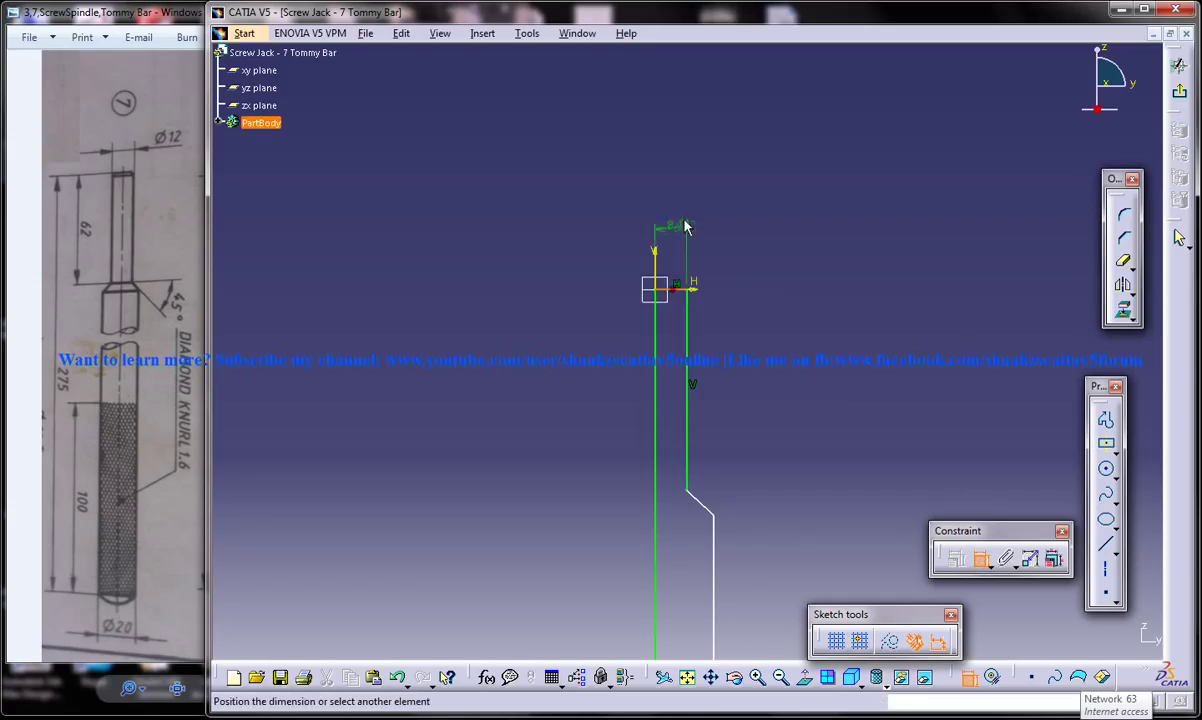
left_click(675, 215)
double_click(675, 209)
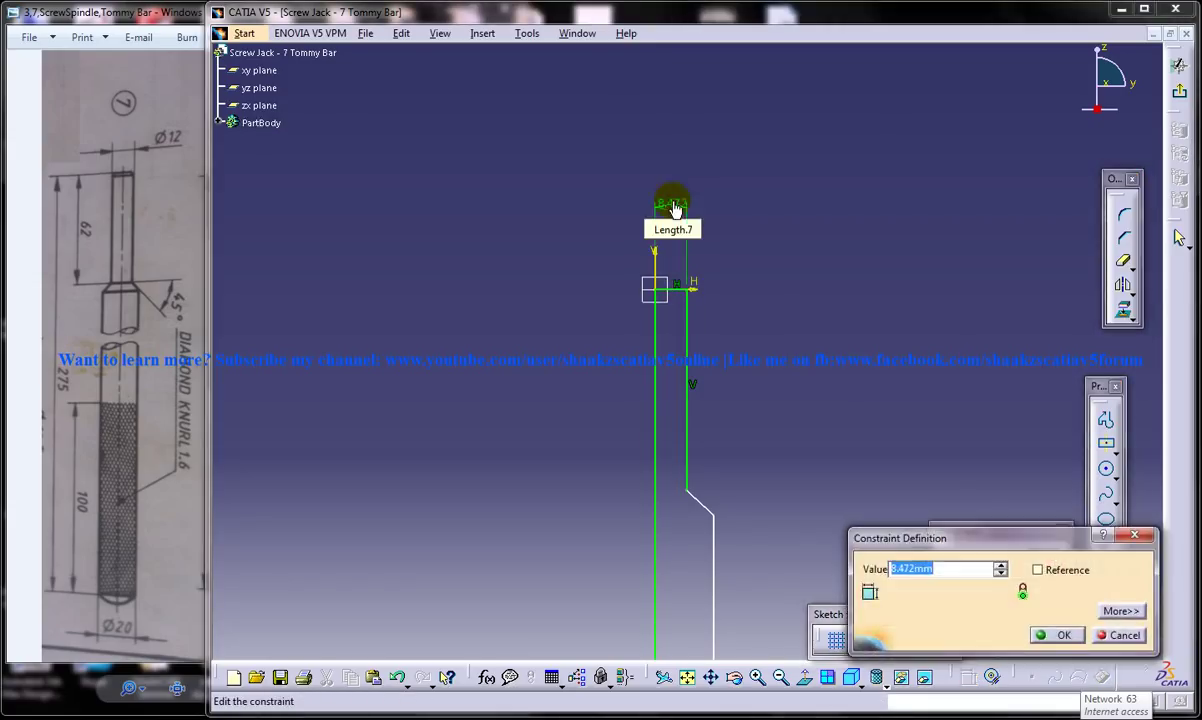
type("6")
key("Return")
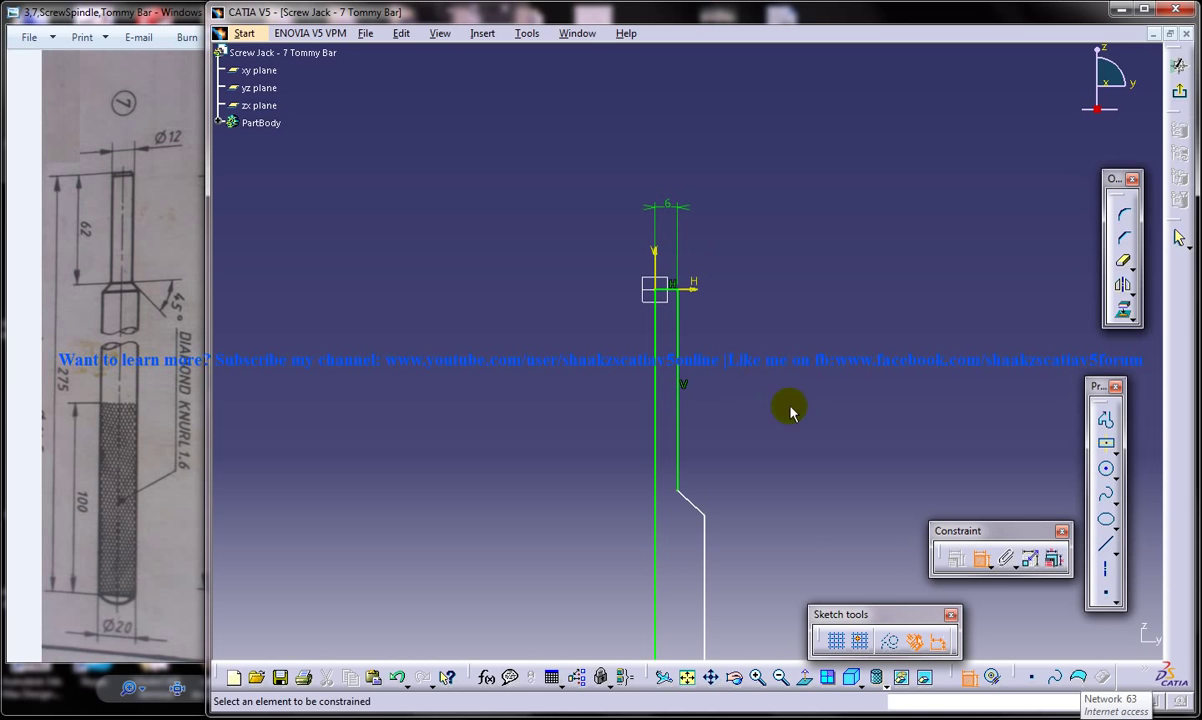
- Dimension the neck's vertical edge and set it to 62 mm
left_click(684, 395)
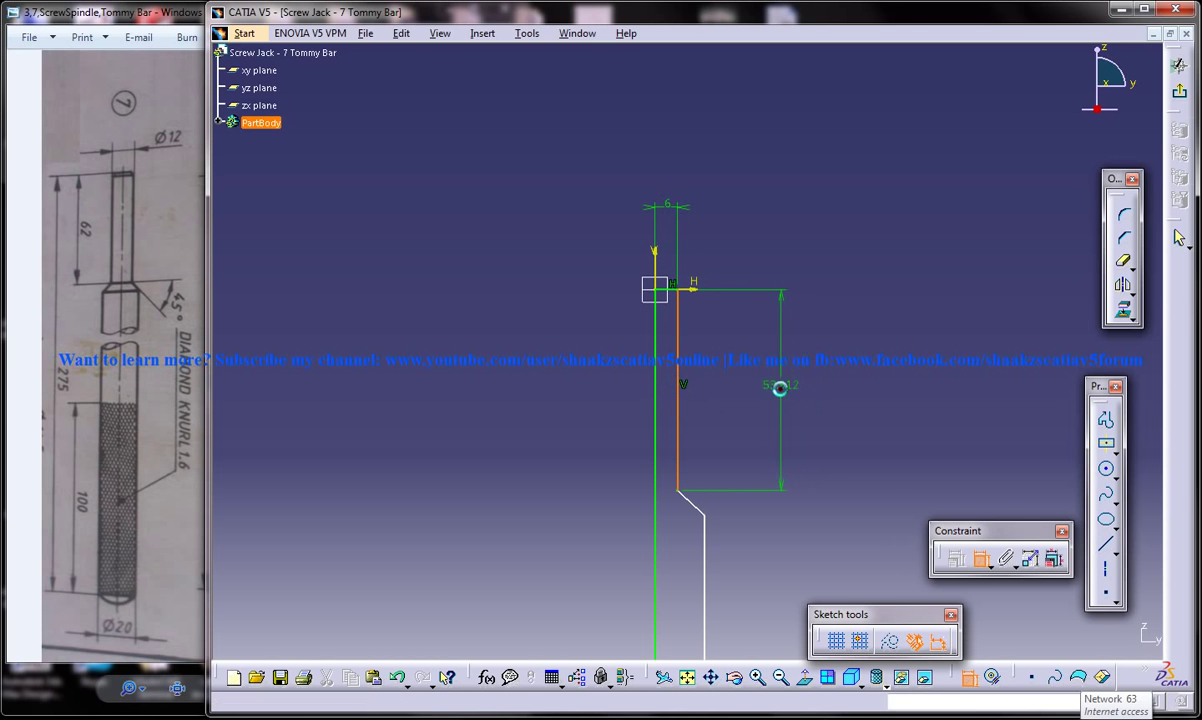
left_click(782, 391)
double_click(782, 388)
type("62")
key("Return")
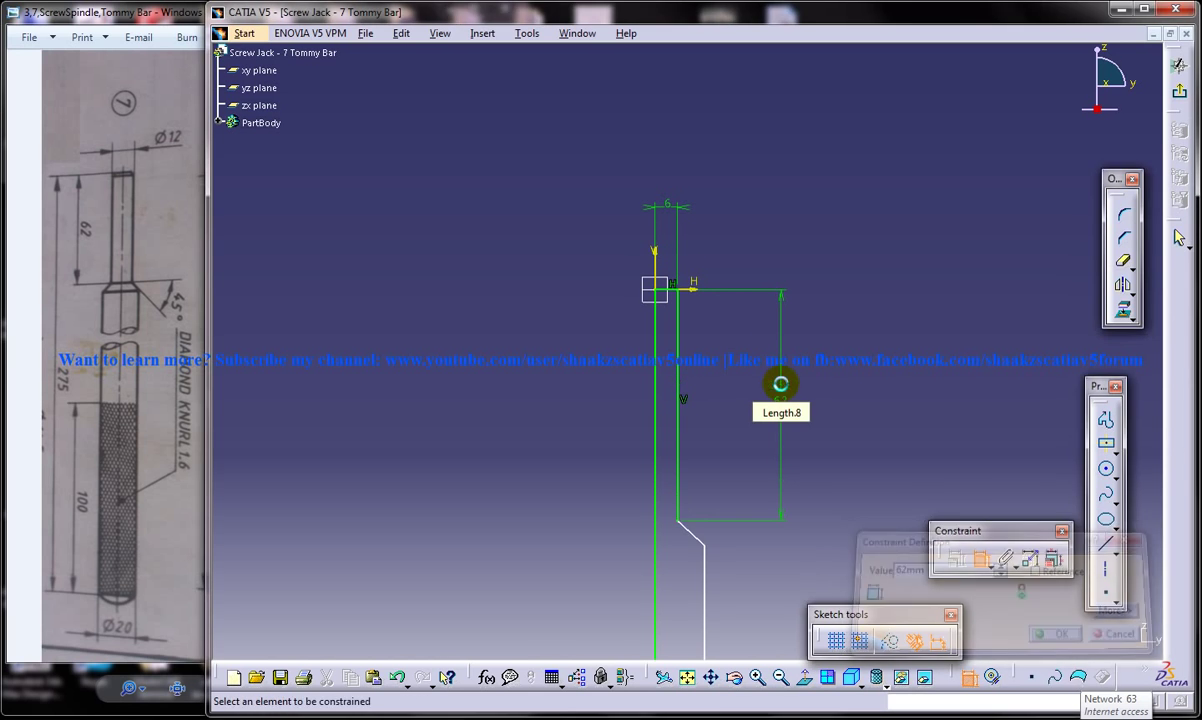
middle_click(765, 464)
left_click(626, 425)
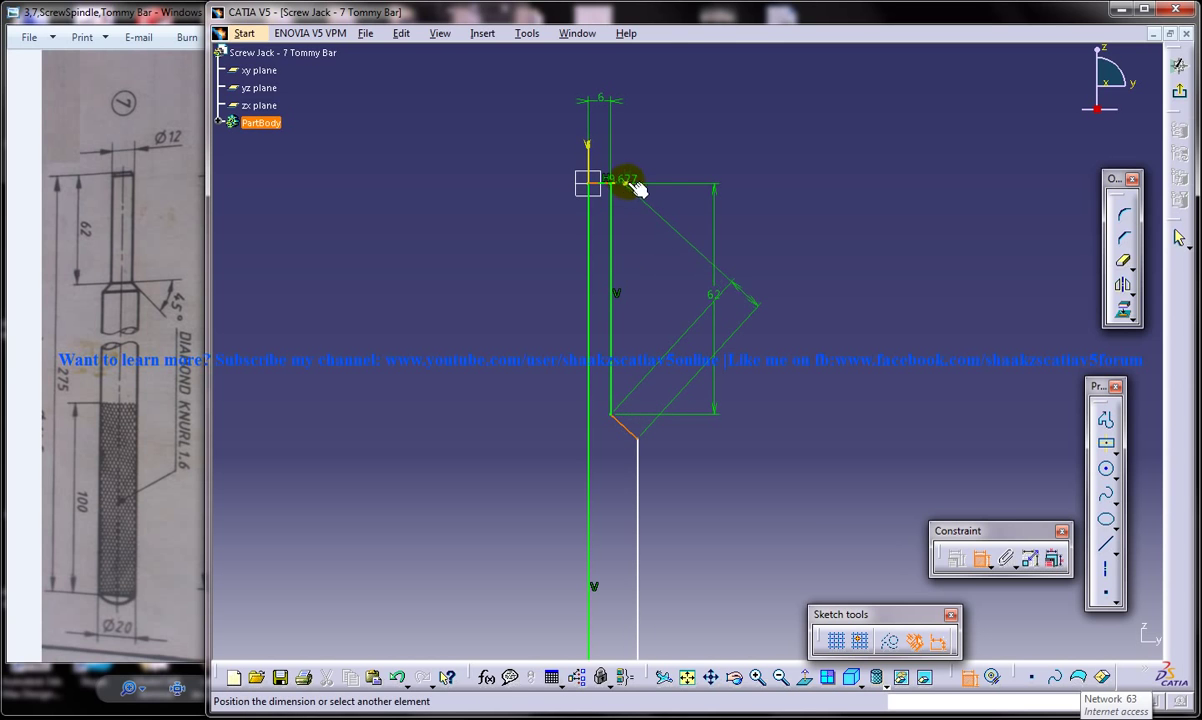
left_click(634, 186)
right_click(679, 244)
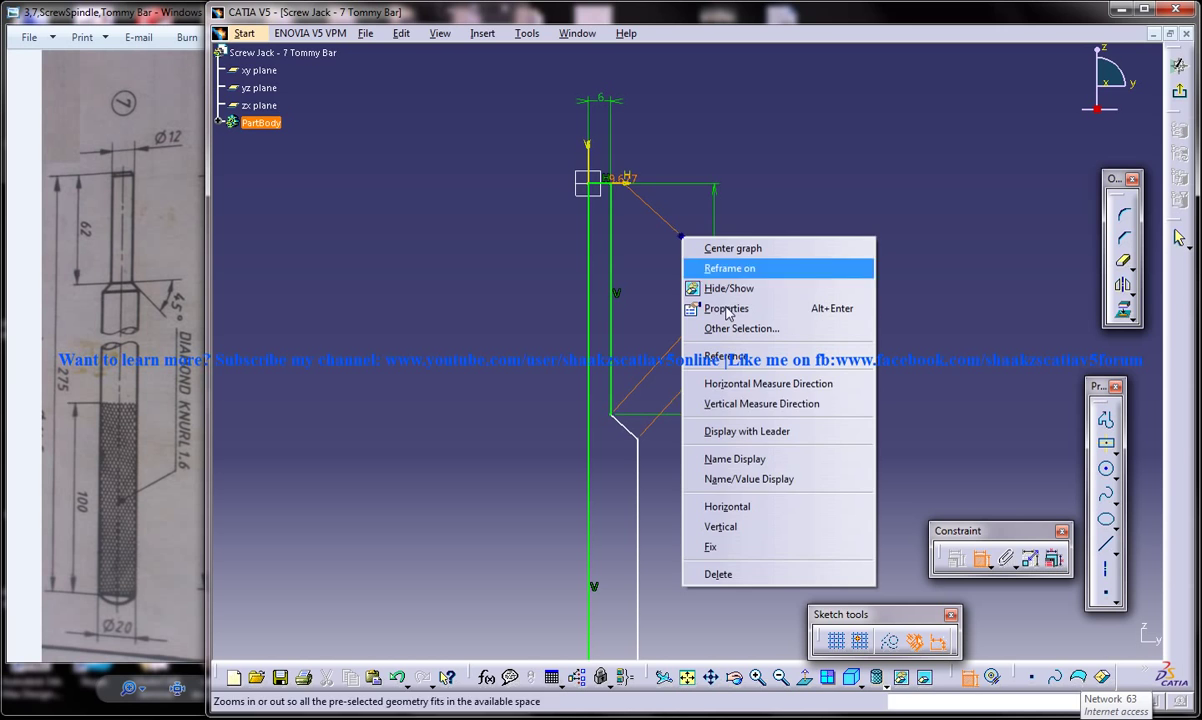
left_click(759, 524)
- Dimension the angle between the slanted shoulder edge and the horizontal axis and set it to 45 degrees
left_click(627, 430)
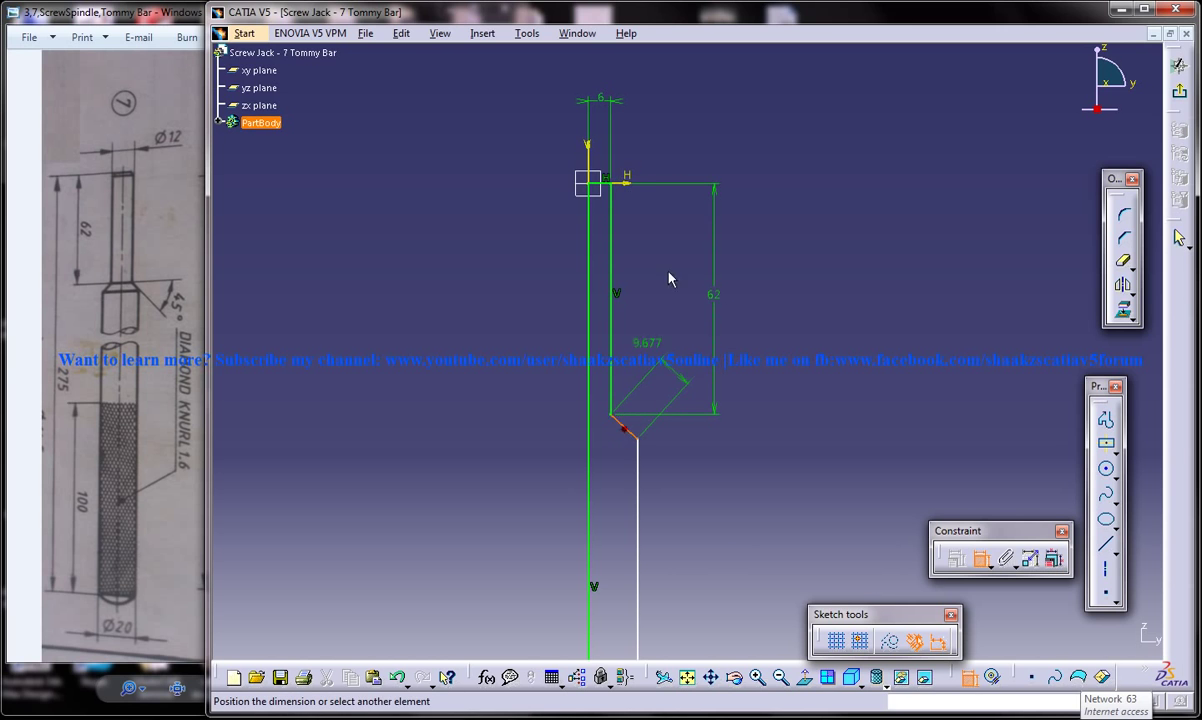
left_click(625, 185)
double_click(775, 296)
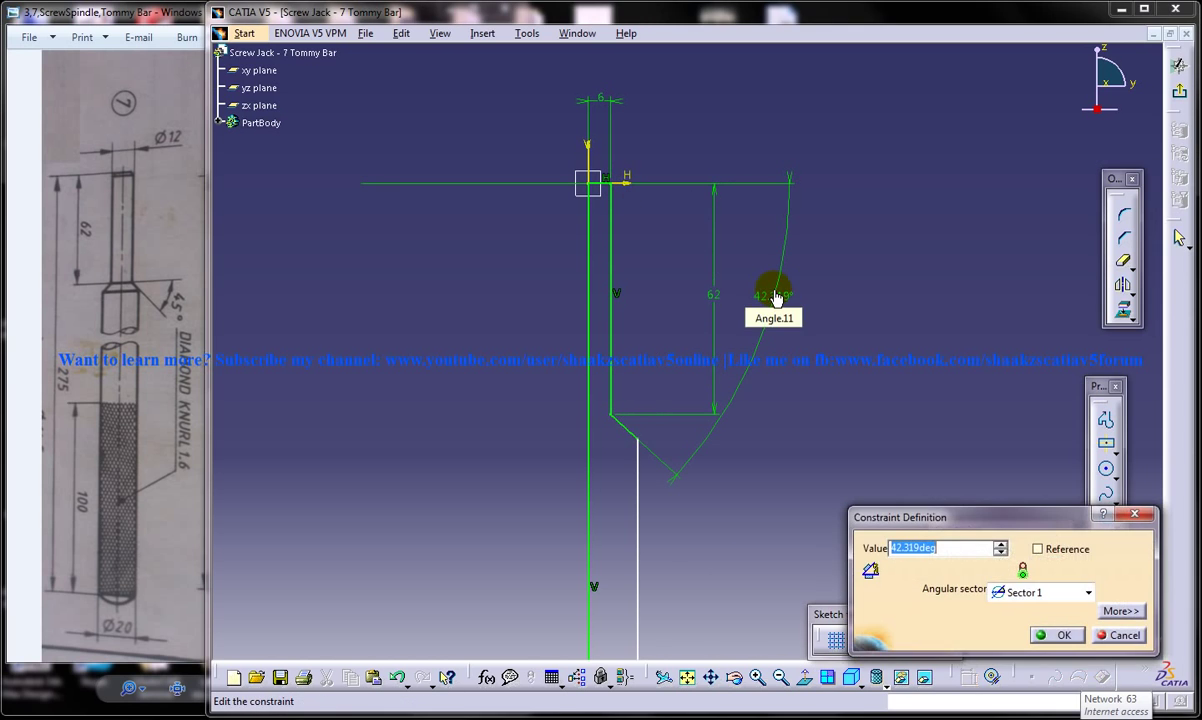
type("45")
key("Return")
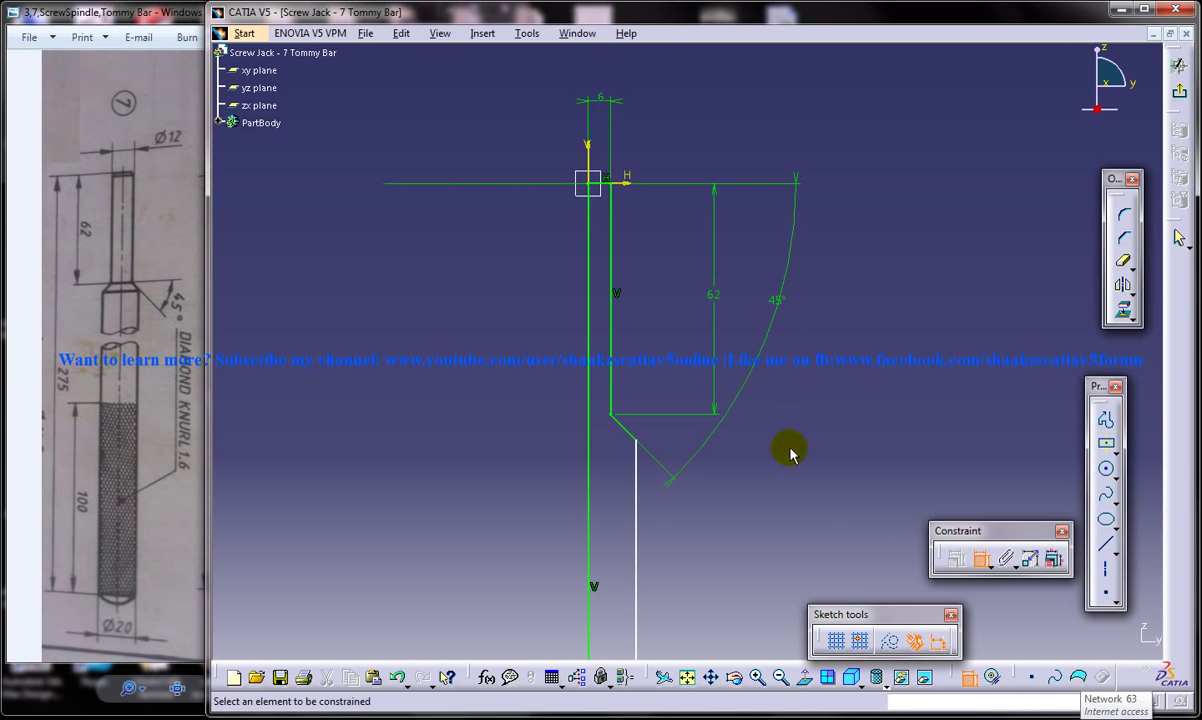
- Dimension the profile's full-length edge along the vertical axis and set it to 275 mm
mouse_move(814, 403)
middle_mouse_down()
mouse_move(813, 461)
mouse_move(824, 330)
middle_mouse_up()
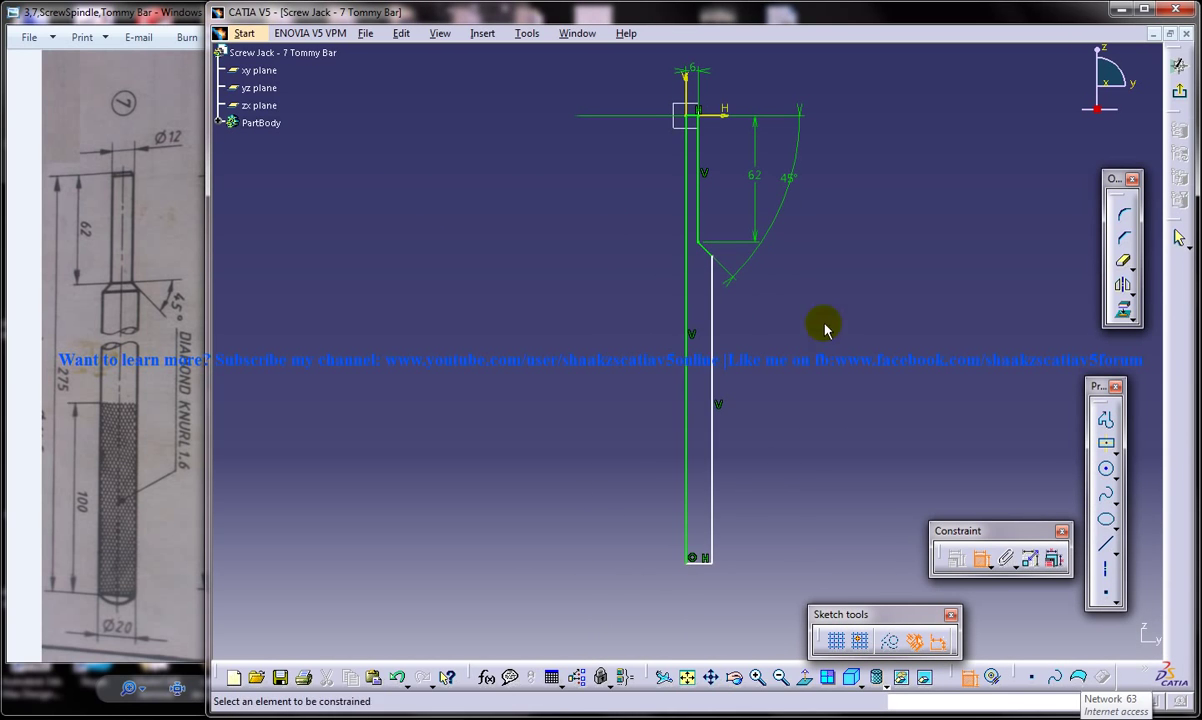
left_click(689, 283)
double_click(569, 321)
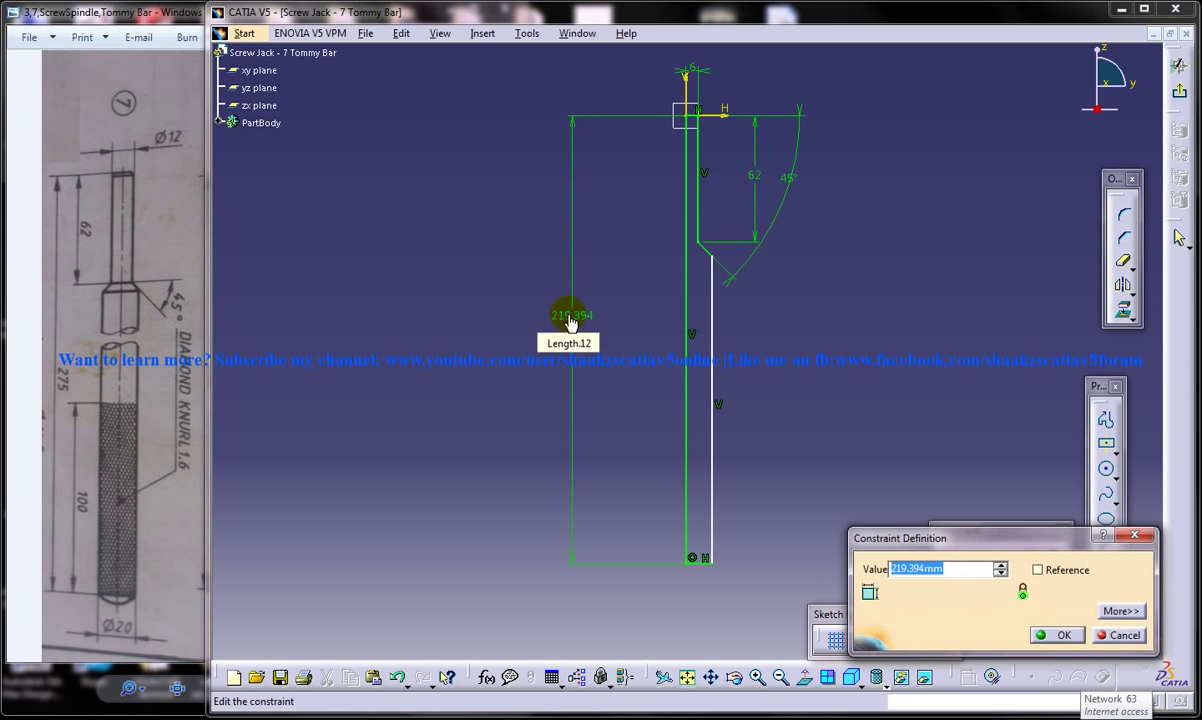
key("Return")
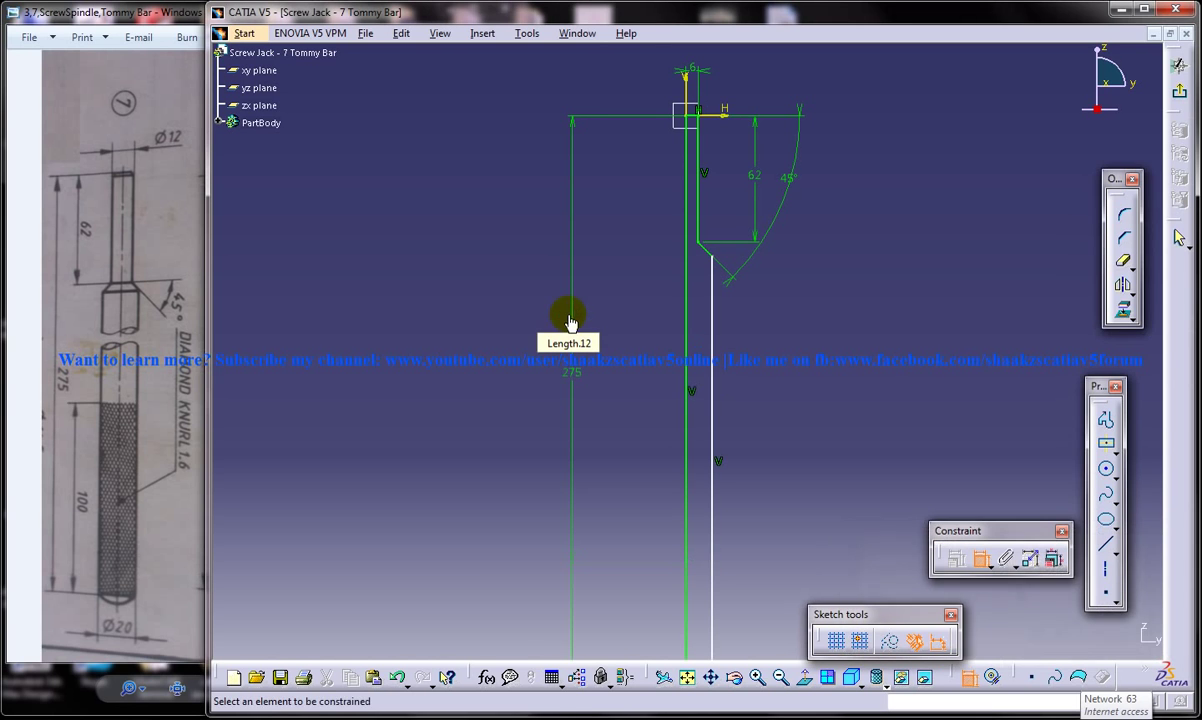
- Dimension the profile's short bottom edge and set it to 10 mm
mouse_move(912, 403)
middle_mouse_down()
mouse_move(823, 376)
mouse_move(827, 445)
mouse_move(748, 363)
mouse_move(748, 317)
mouse_move(700, 163)
middle_mouse_up()
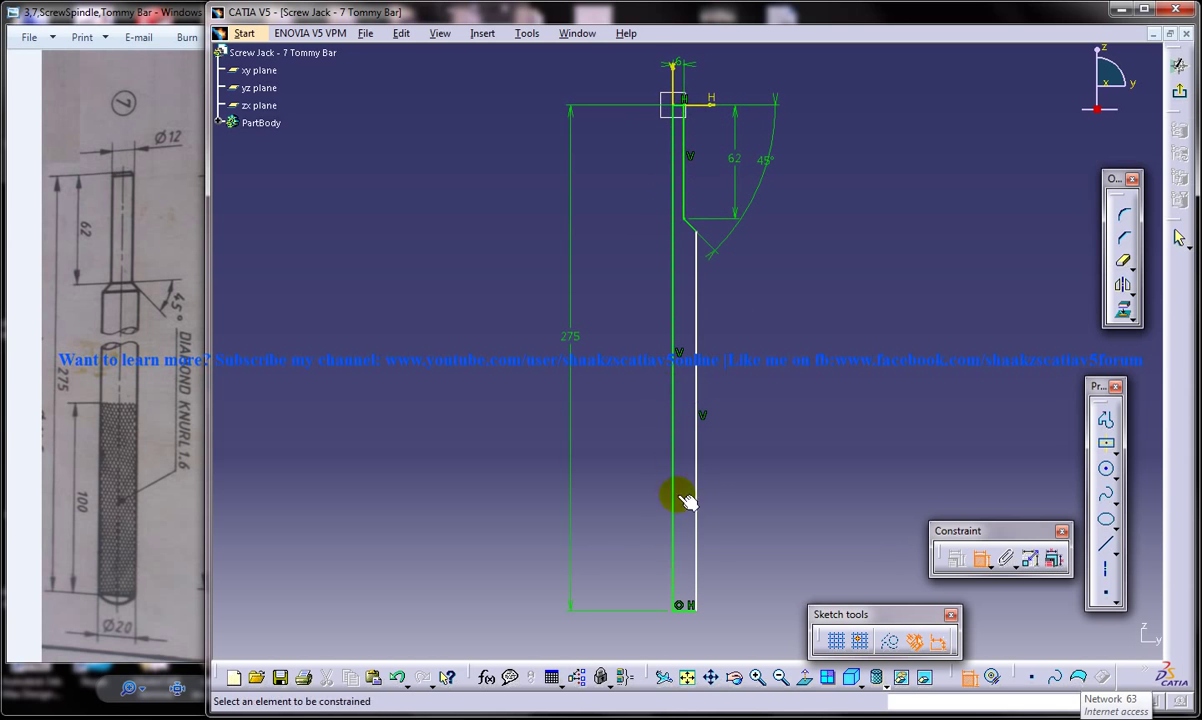
mouse_move(726, 372)
middle_mouse_down()
mouse_move(716, 362)
mouse_move(727, 381)
mouse_move(716, 393)
mouse_move(732, 351)
mouse_move(708, 388)
middle_mouse_up()
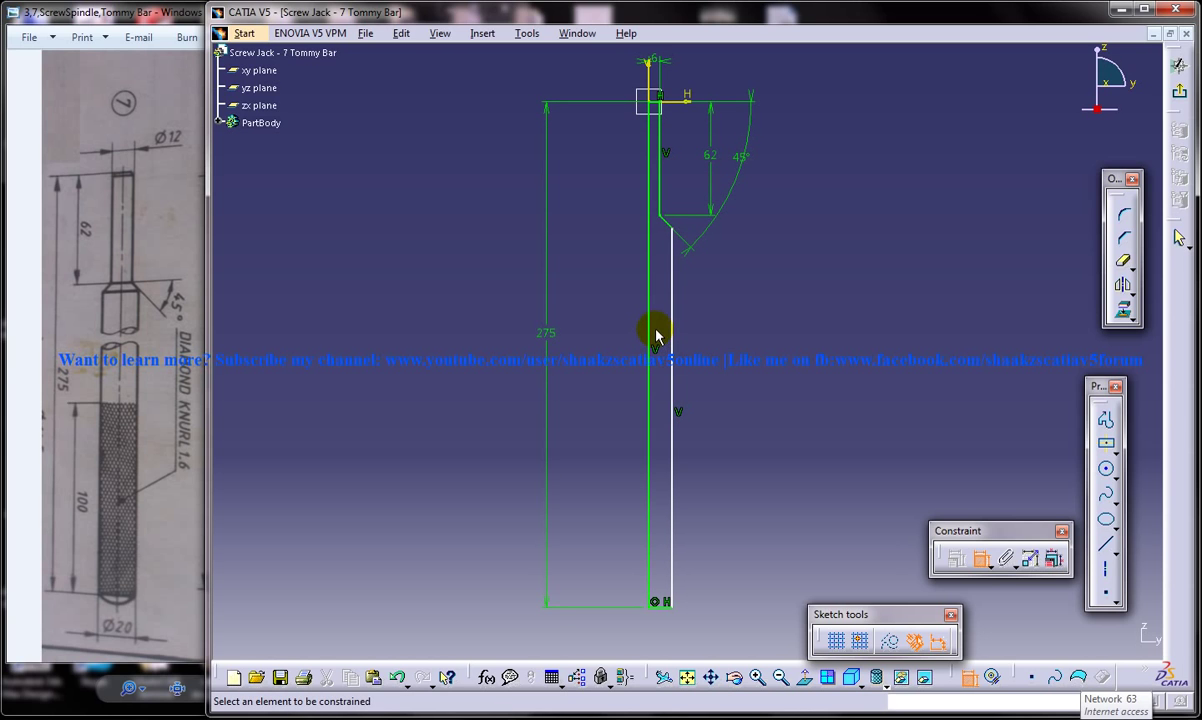
mouse_move(720, 335)
middle_mouse_down()
mouse_move(722, 367)
mouse_move(692, 317)
mouse_move(704, 368)
middle_mouse_up()
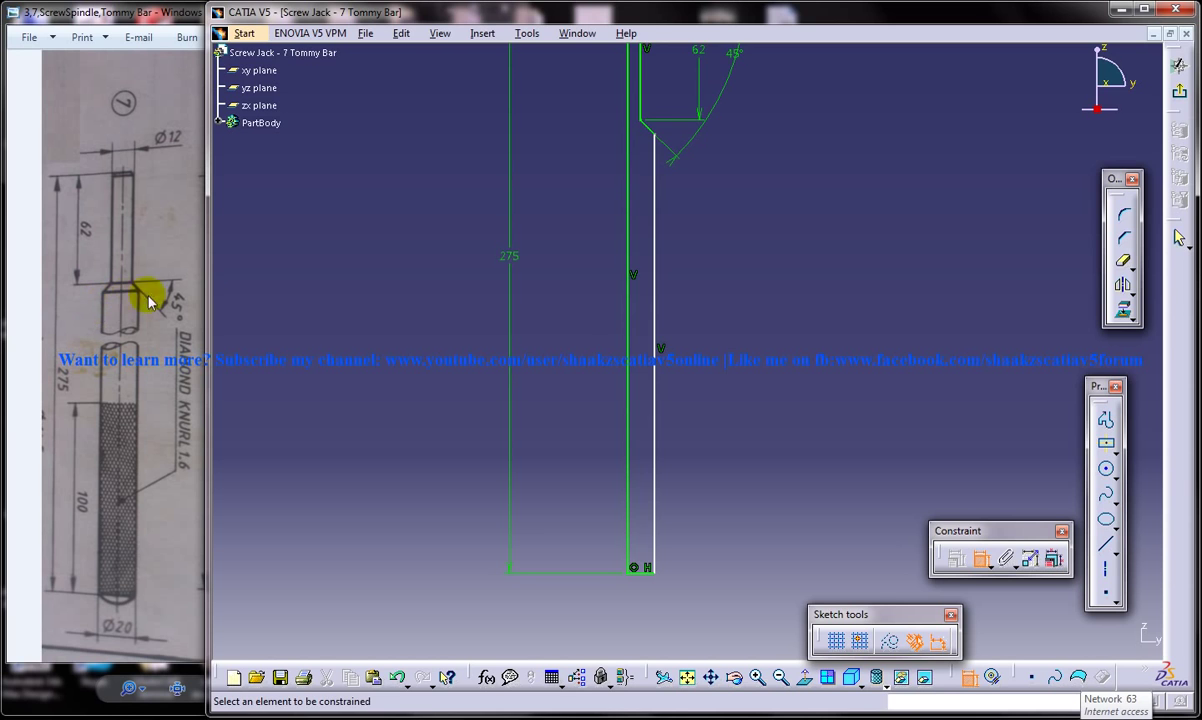
mouse_move(697, 288)
middle_mouse_down()
mouse_move(687, 341)
mouse_move(652, 363)
mouse_move(681, 303)
mouse_move(643, 598)
middle_mouse_up()
left_click(642, 567)
double_click(639, 617)
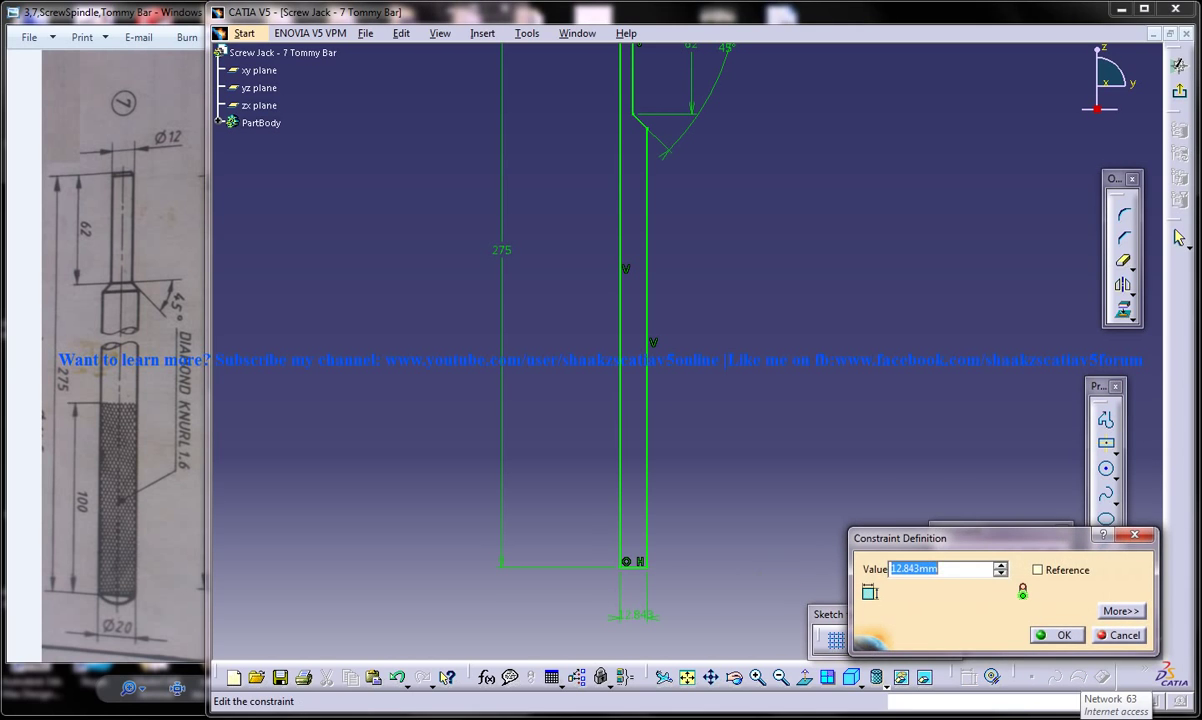
type("10")
key("Return")
- Run Sketch Analysis on the profile to check whether it is closed, and close the report
mouse_move(706, 215)
middle_mouse_down()
mouse_move(692, 335)
mouse_move(711, 376)
mouse_move(673, 116)
middle_mouse_up()
left_click(527, 33)
left_click(585, 284)
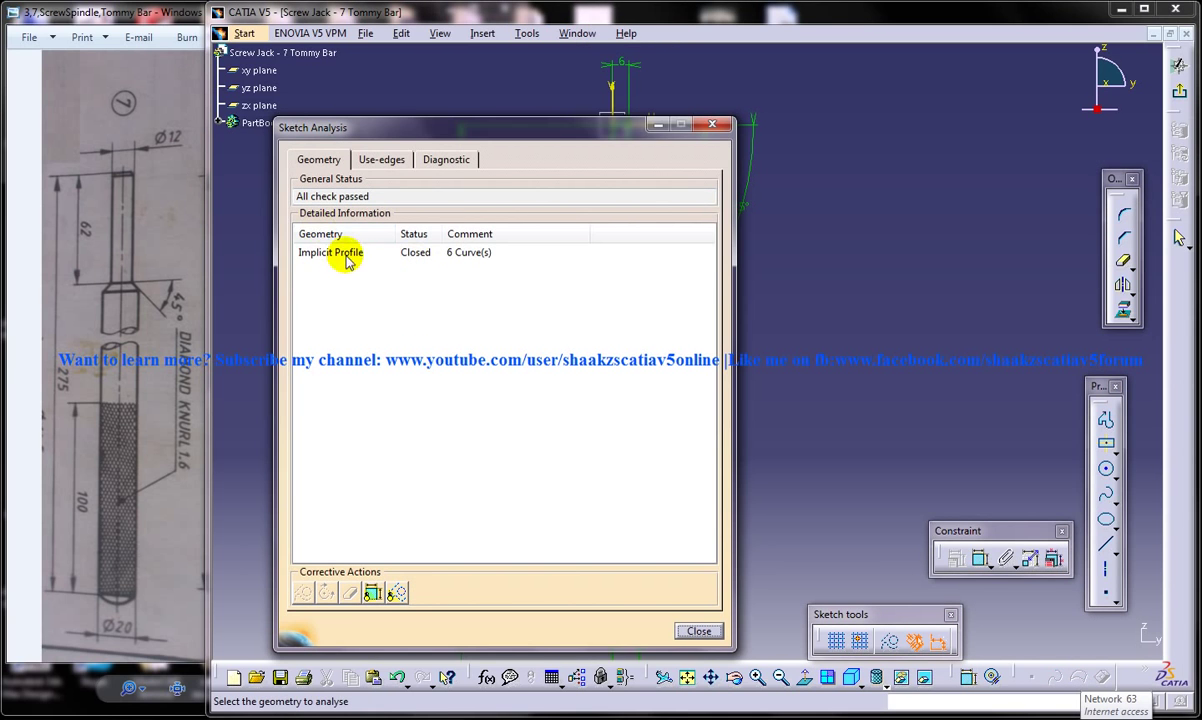
left_click(352, 258)
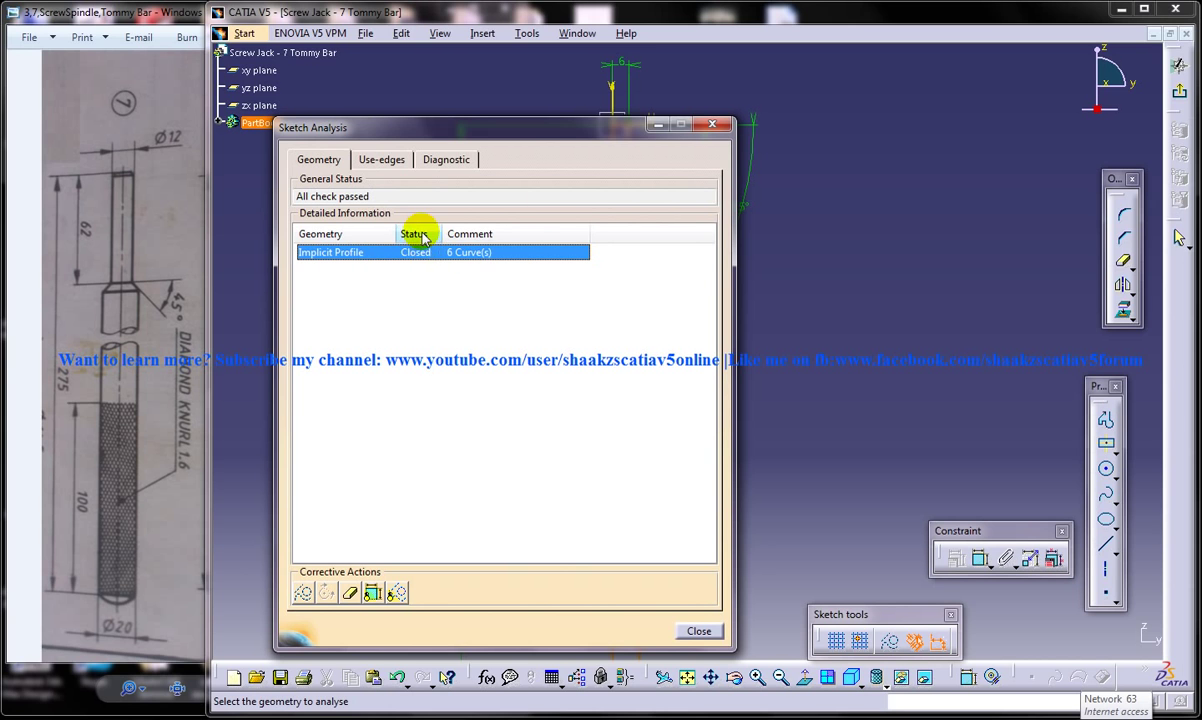
left_click(712, 123)
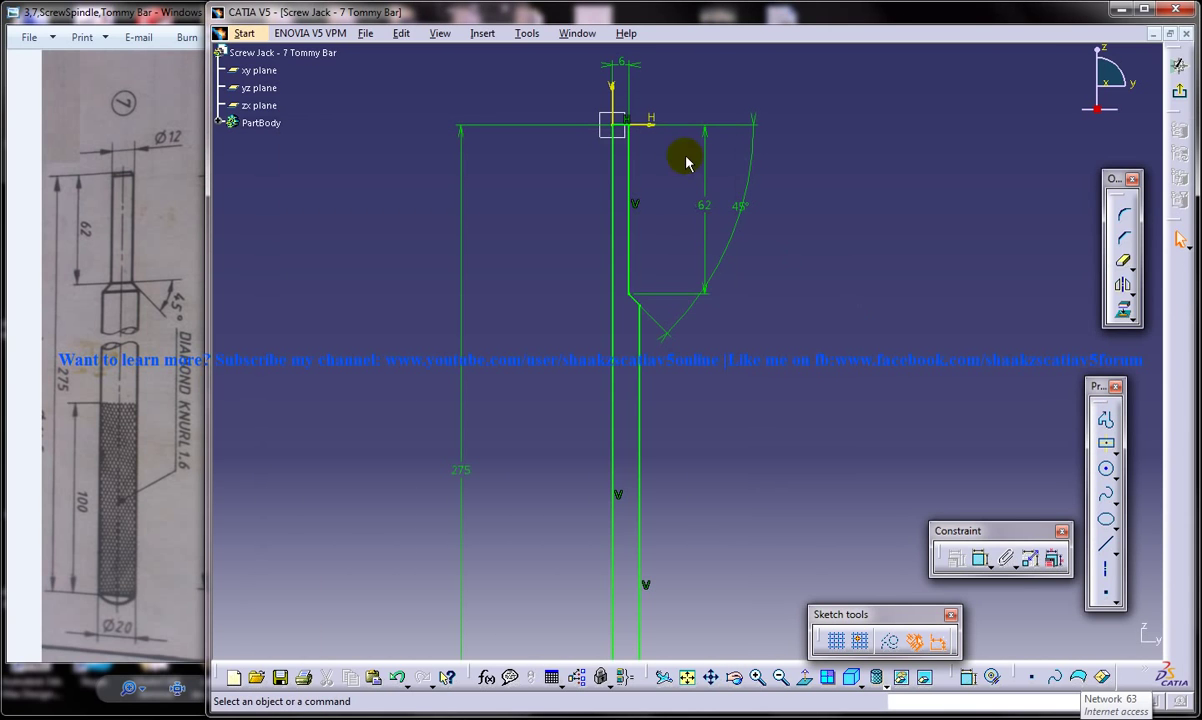
- Exit the sketch and revolve the profile 360 degrees about the Z axis with the Shaft command
left_click(1180, 64)
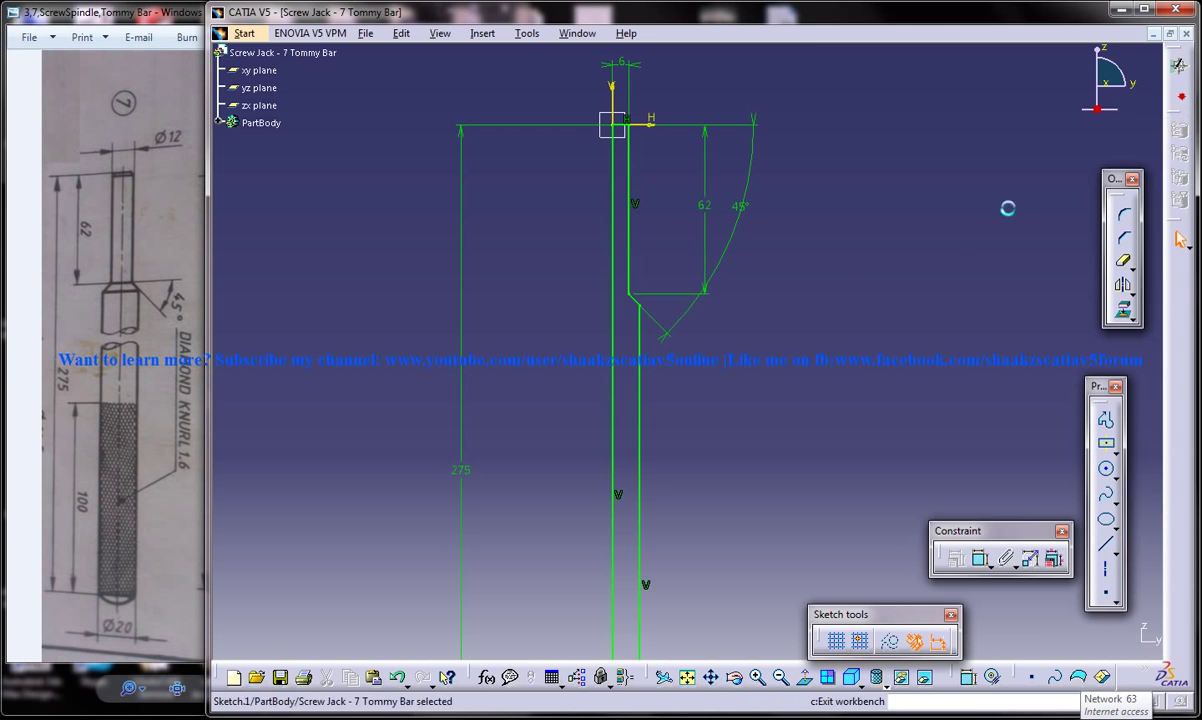
middle_click_drag(764, 402, 748, 366)
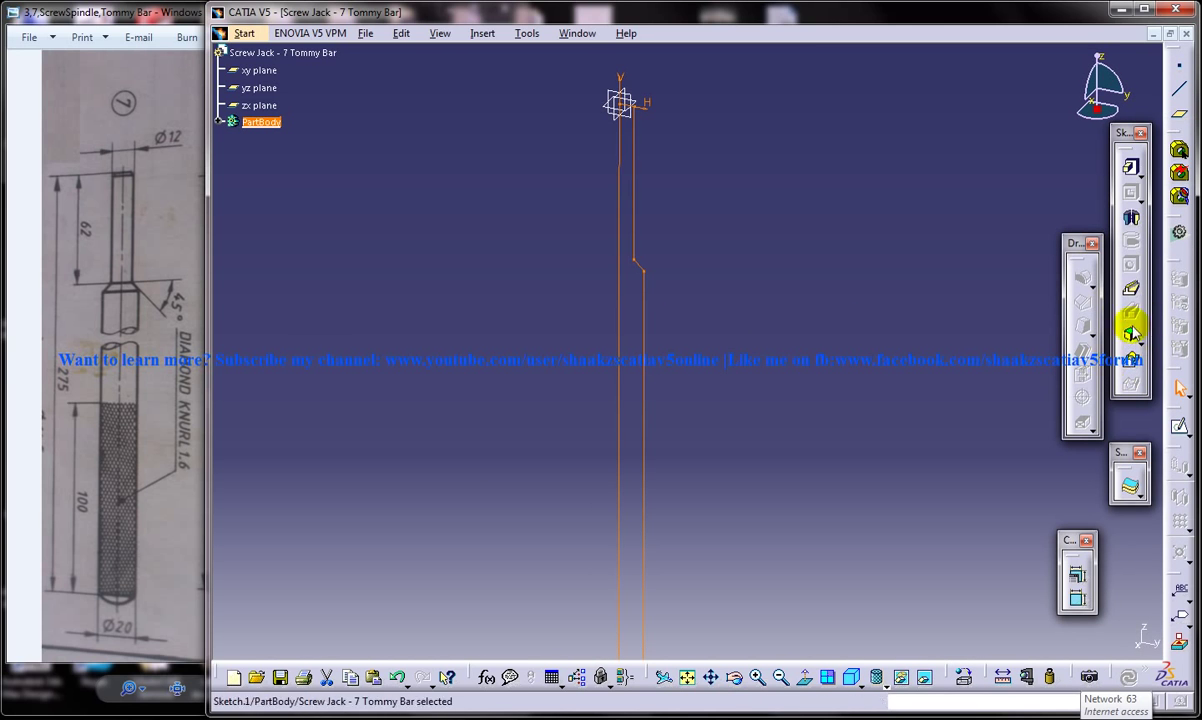
left_click(1130, 220)
right_click(1068, 569)
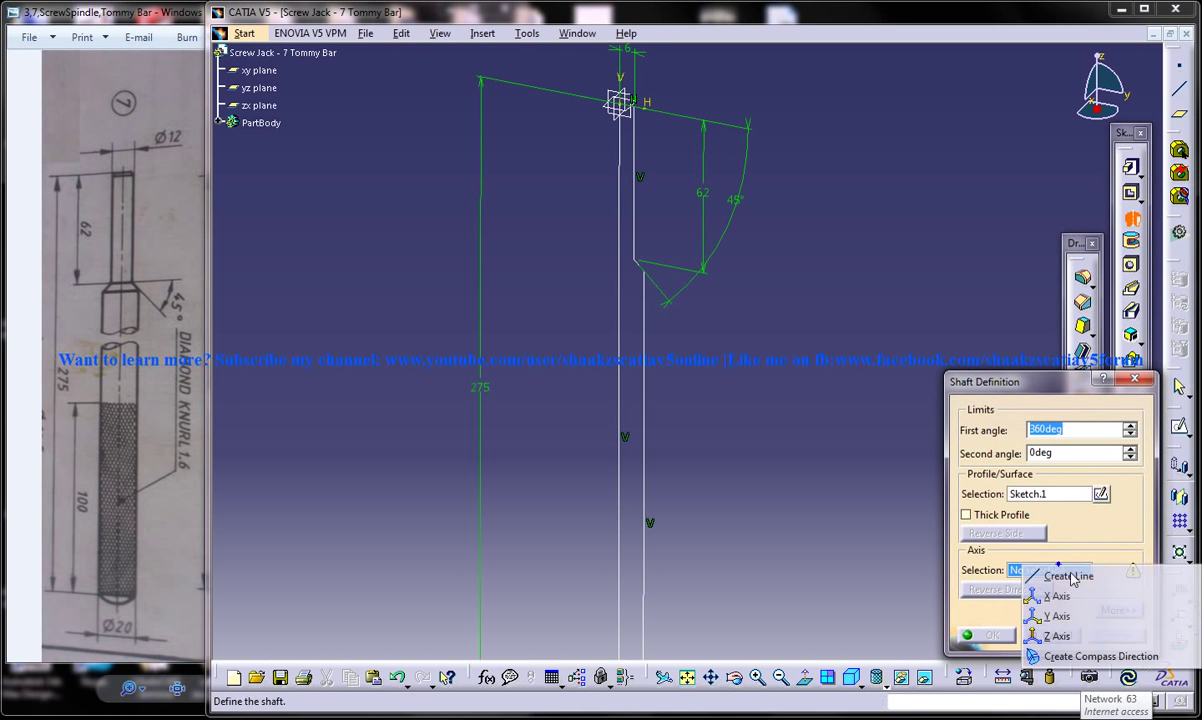
left_click(1060, 636)
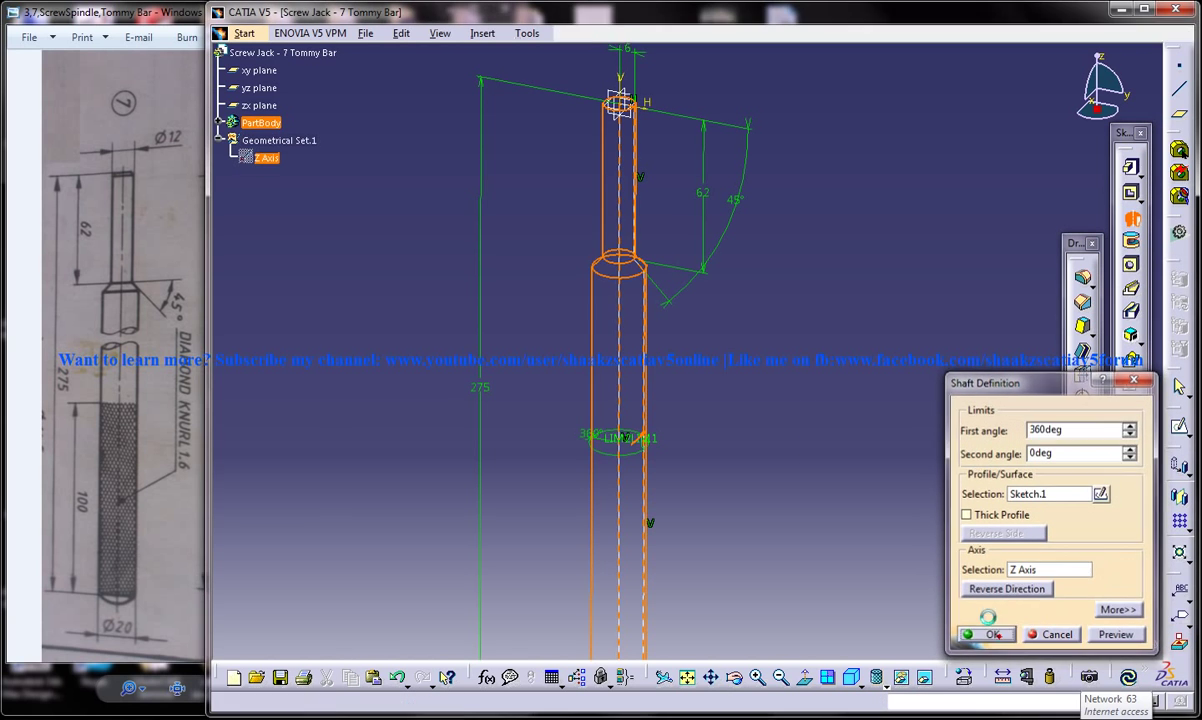
left_click(982, 635)
- Reopen the shaft's profile sketch for editing at the bar's lower end
middle_click_drag(750, 635, 785, 486)
mouse_move(729, 450)
middle_mouse_down()
mouse_move(738, 295)
mouse_move(751, 397)
mouse_move(728, 438)
middle_mouse_up()
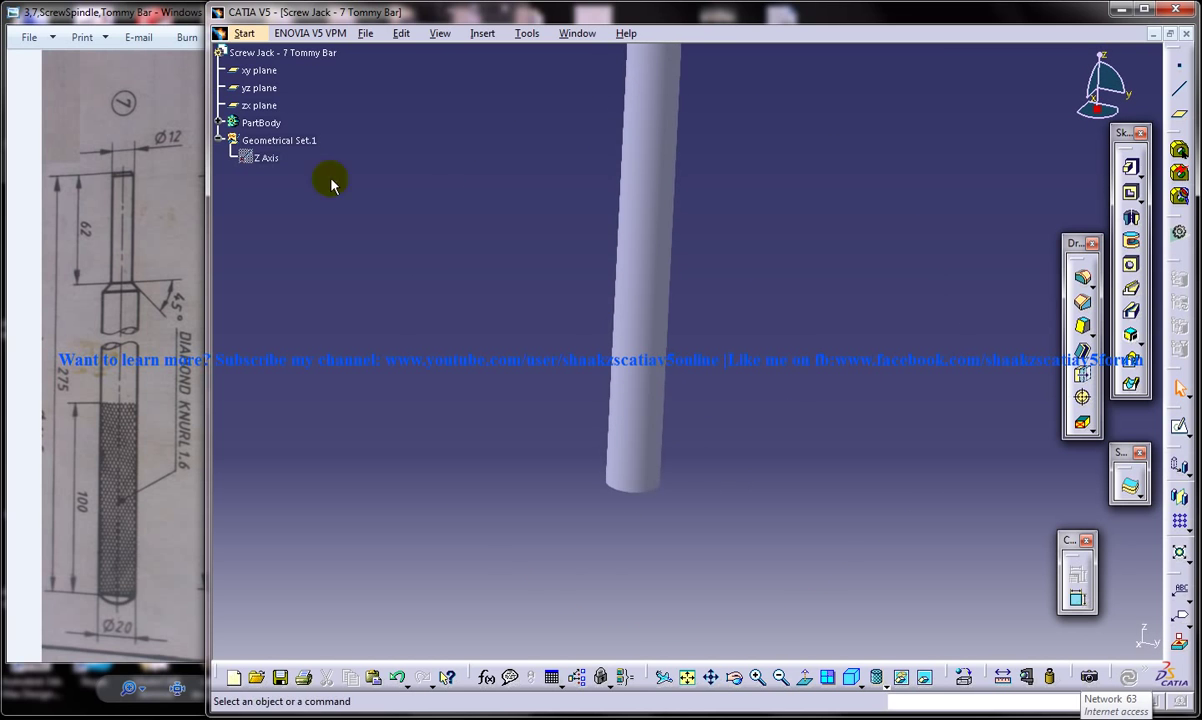
left_click(219, 122)
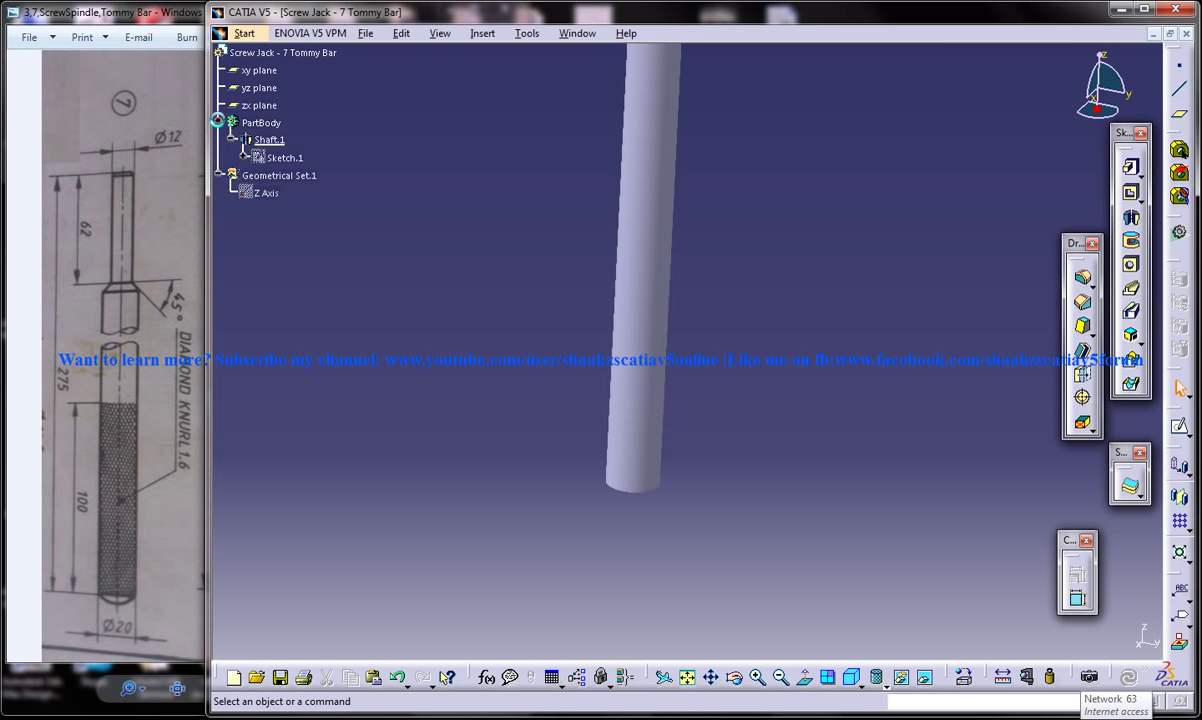
double_click(281, 158)
mouse_move(770, 475)
middle_mouse_down()
mouse_move(706, 317)
mouse_move(703, 404)
mouse_move(698, 263)
mouse_move(722, 387)
mouse_move(785, 458)
middle_mouse_up()
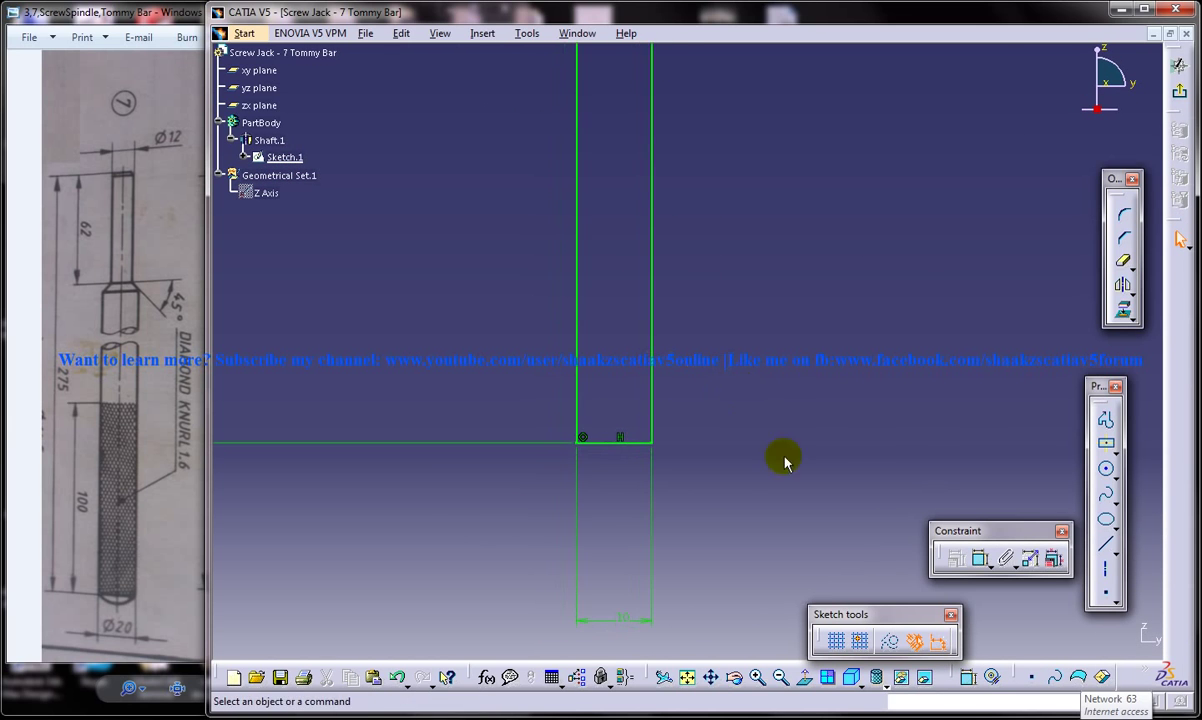
- Draw a circle centred on the profile's axis edge and passing through the lower outer corner
left_click(1105, 468)
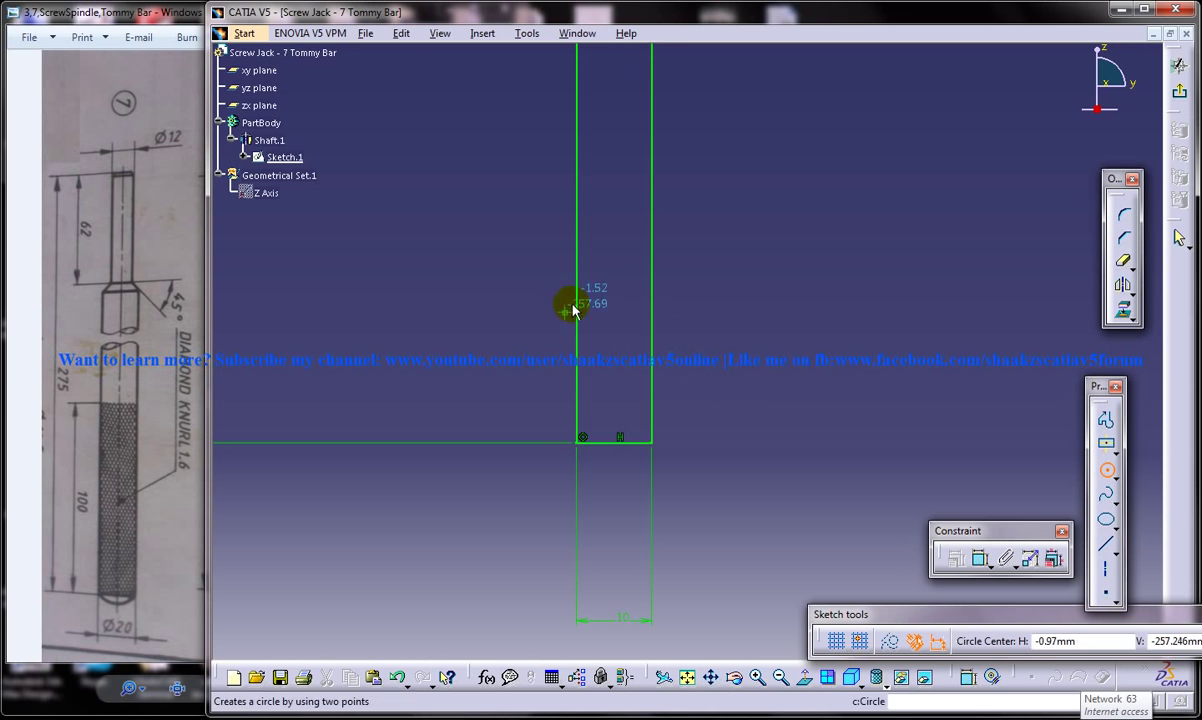
left_click(583, 335)
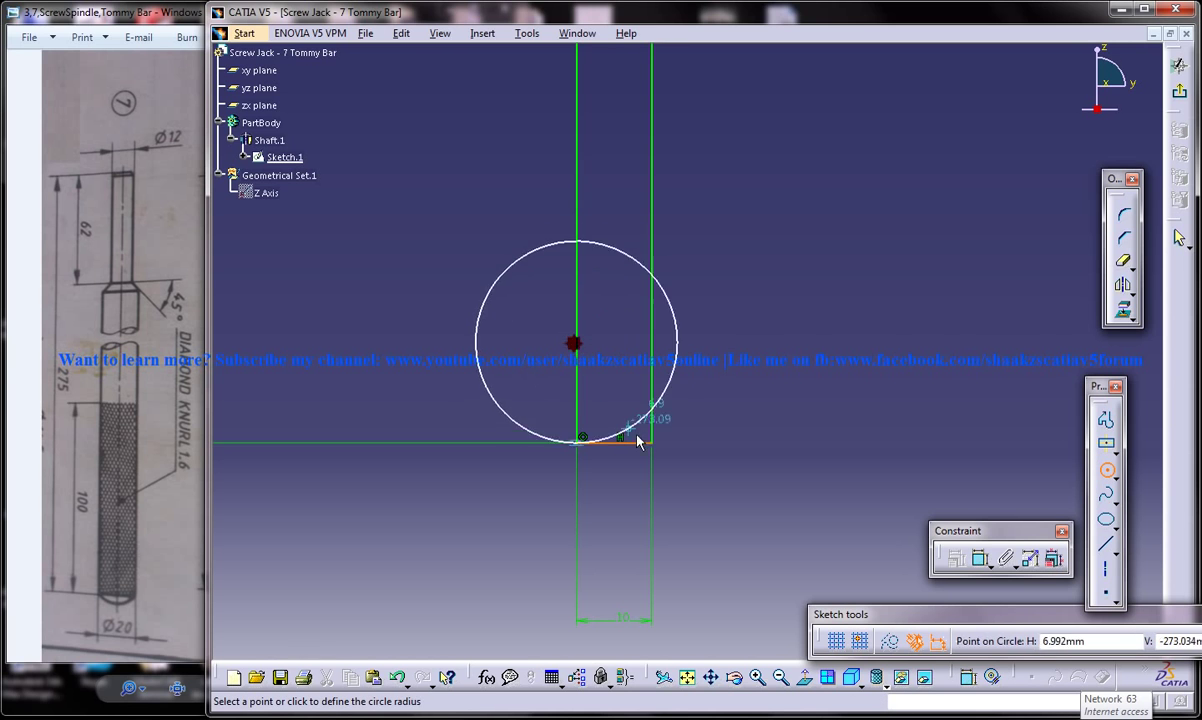
left_click(657, 437)
mouse_move(738, 421)
middle_mouse_down()
mouse_move(622, 402)
mouse_move(697, 372)
middle_mouse_up()
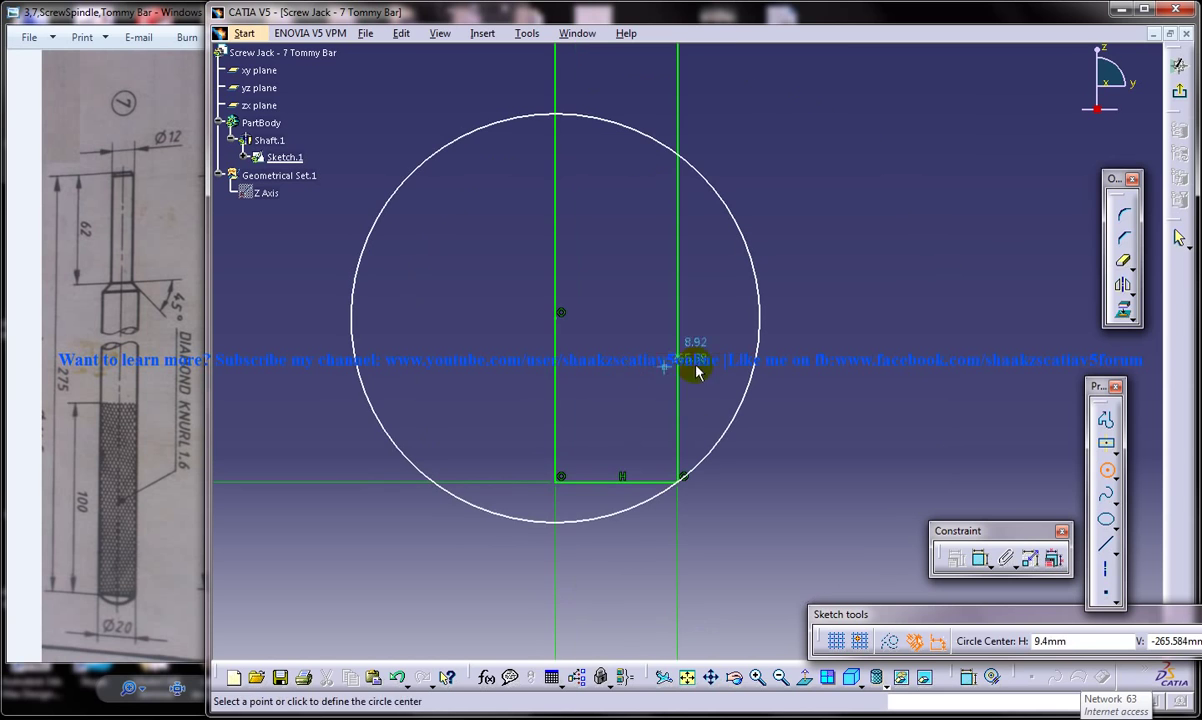
- Draw a vertical line from the profile's lower axis corner down past the circle
left_click(1106, 418)
left_click(555, 482)
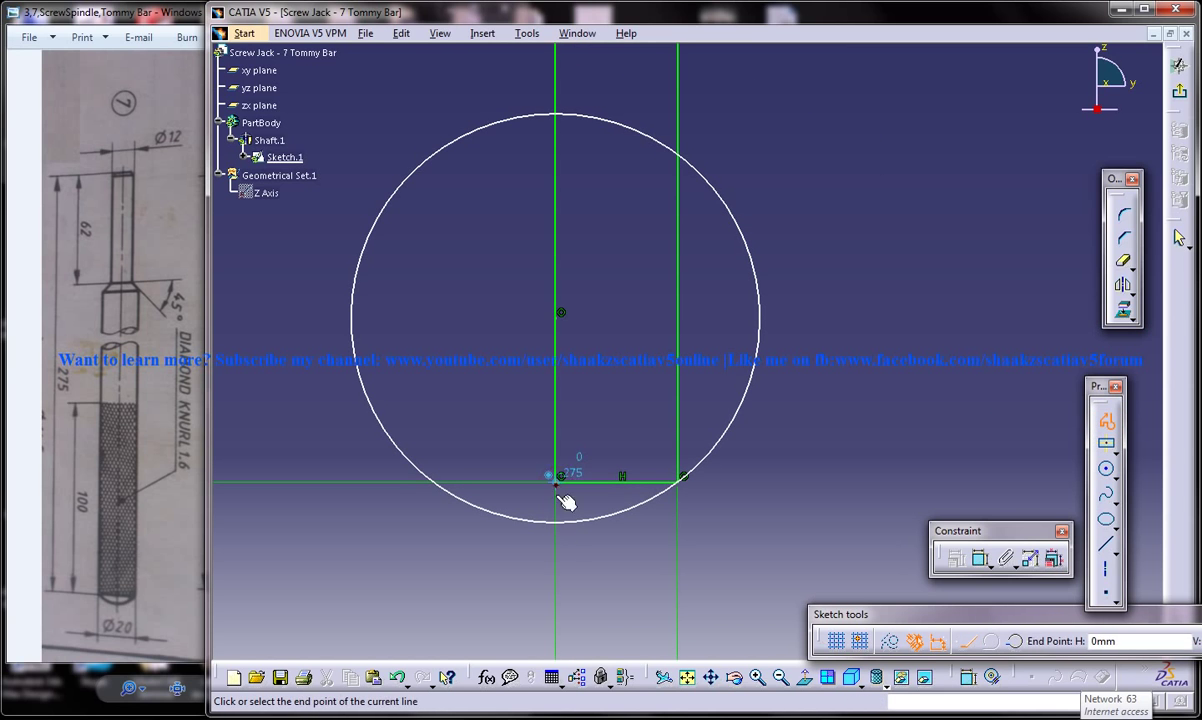
left_click(557, 582)
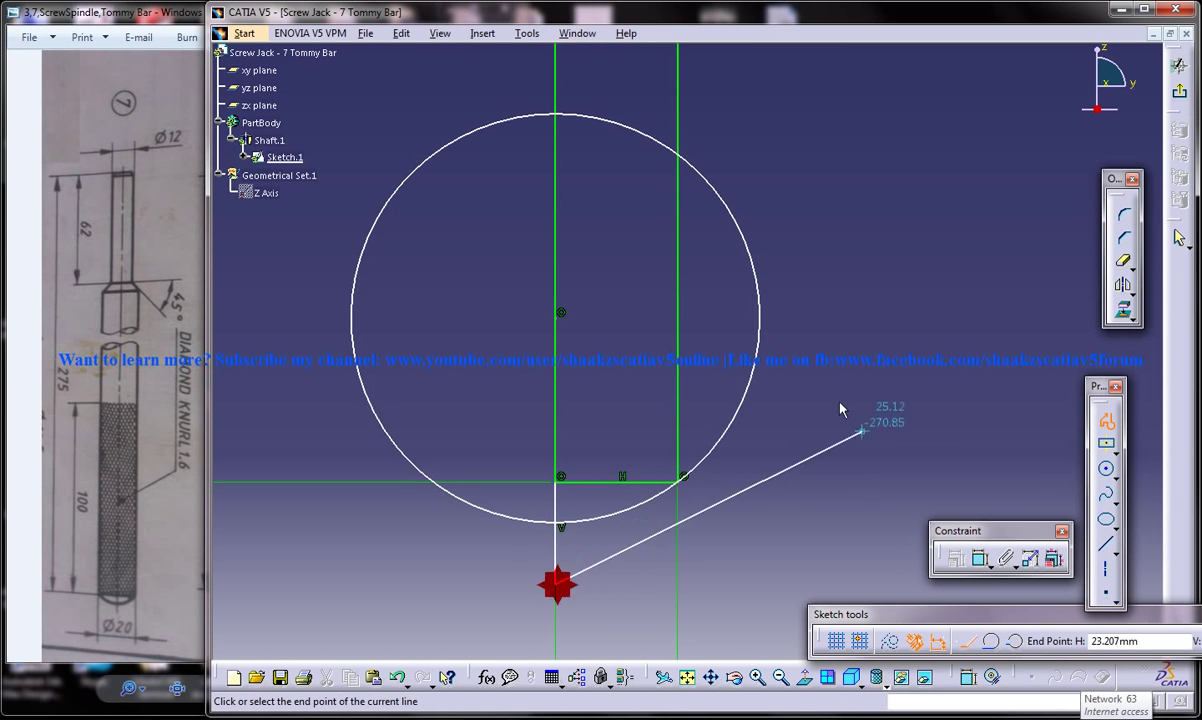
- Quick Trim the line's overhang and the circle, keeping only the arc below the profile's bottom edge
left_click(1124, 262)
left_click(561, 558)
left_click(511, 516)
left_click(722, 438)
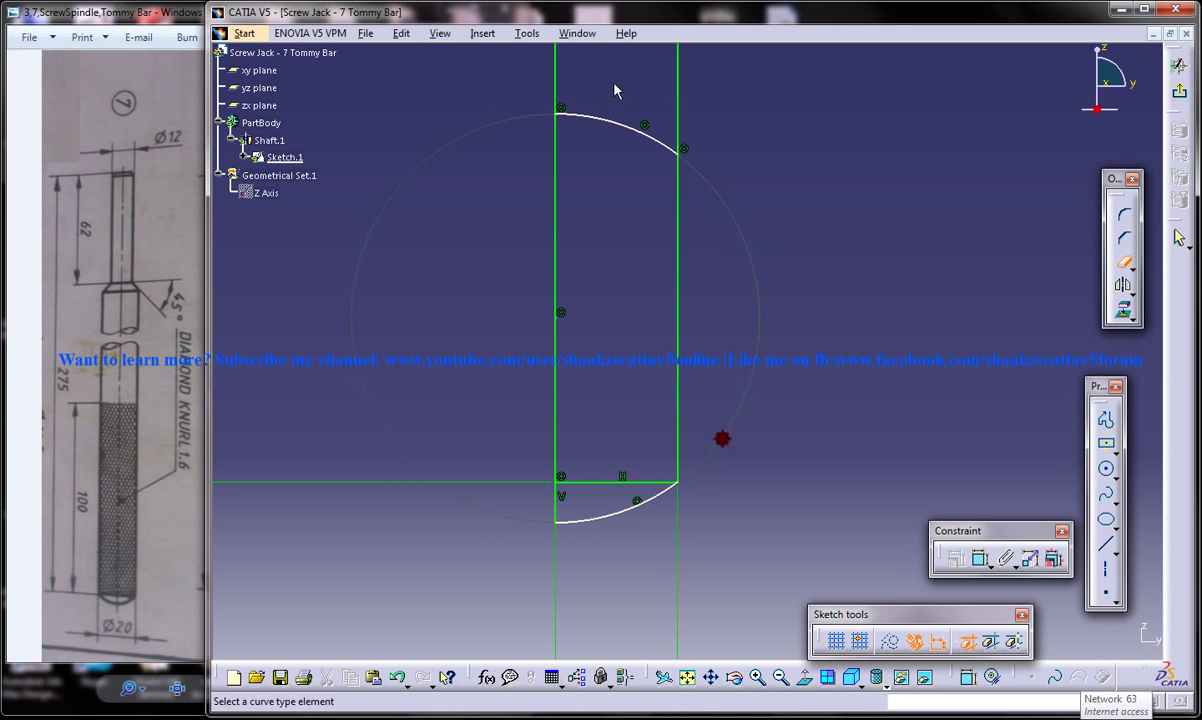
left_click(622, 124)
mouse_move(748, 550)
middle_mouse_down()
mouse_move(697, 499)
mouse_move(717, 395)
middle_mouse_up()
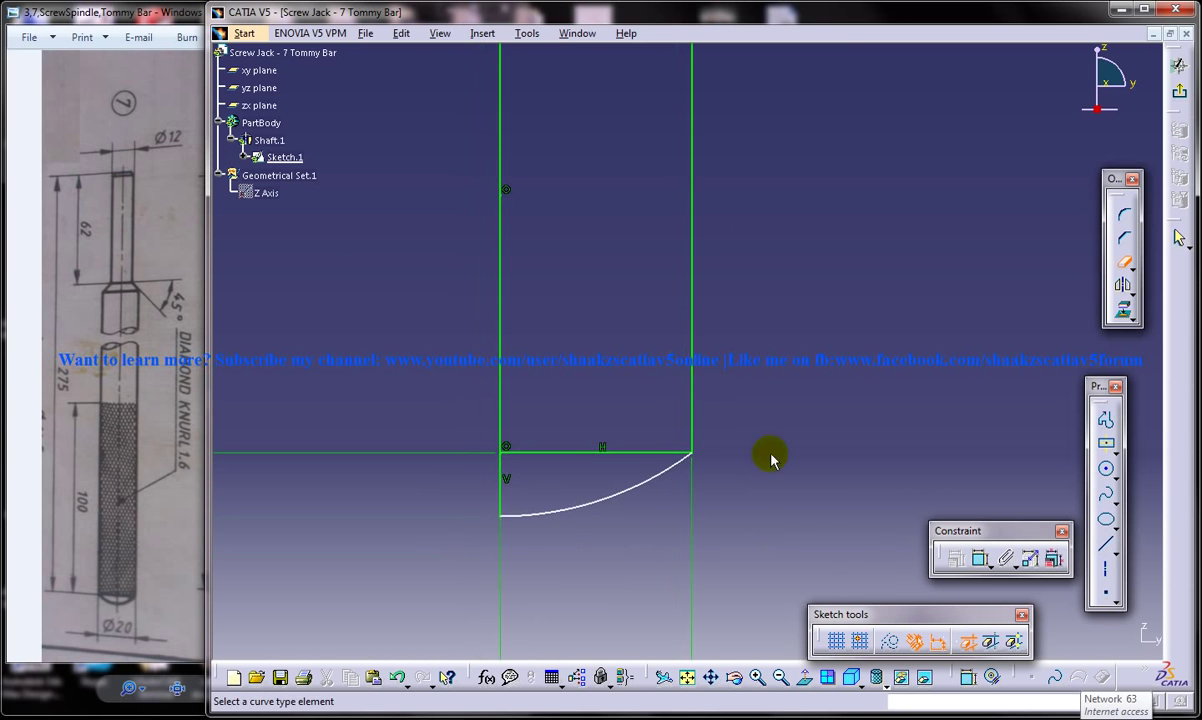
key("Escape")
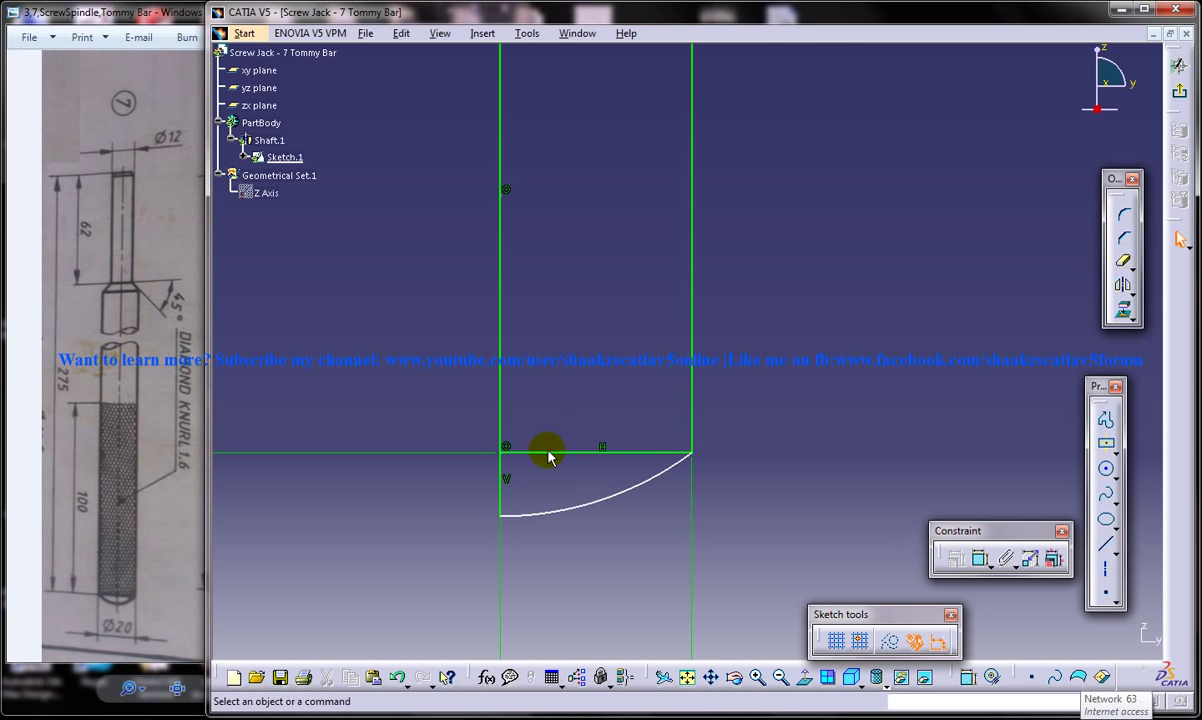
- Convert the flat bottom edge to a construction line and move the arc's lower end point up slightly for a shallower curve
left_click(889, 640)
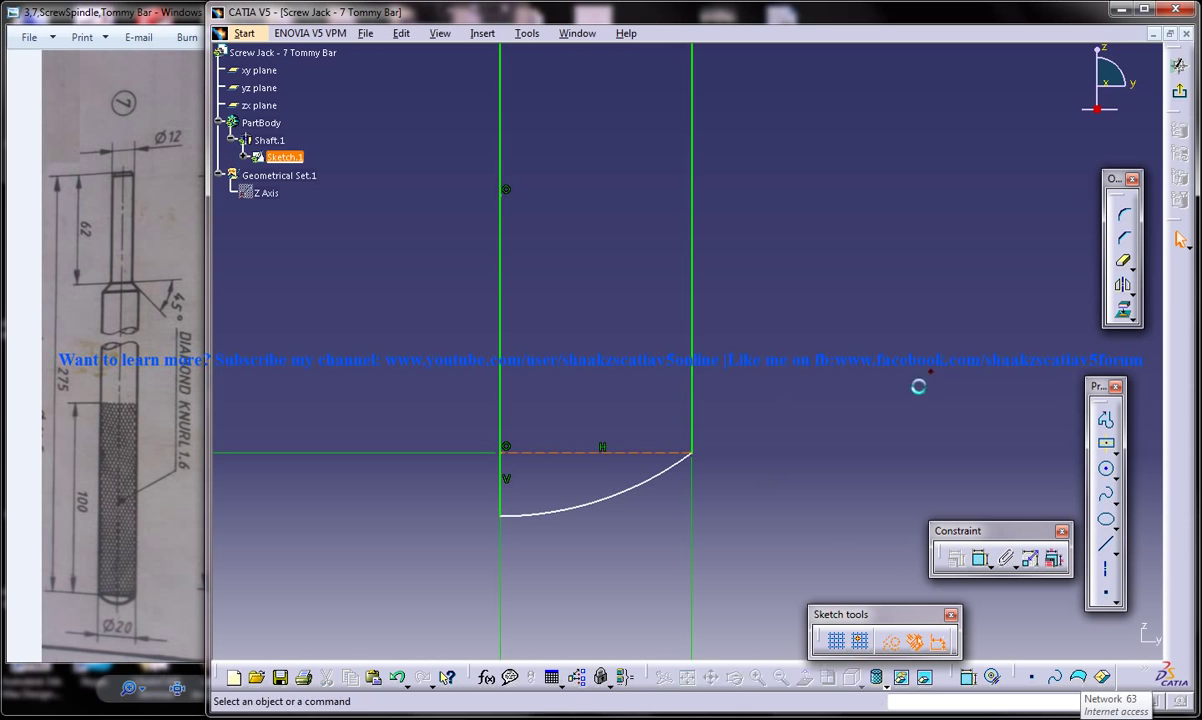
mouse_move(649, 507)
middle_mouse_down()
mouse_move(663, 606)
mouse_move(595, 520)
middle_mouse_up()
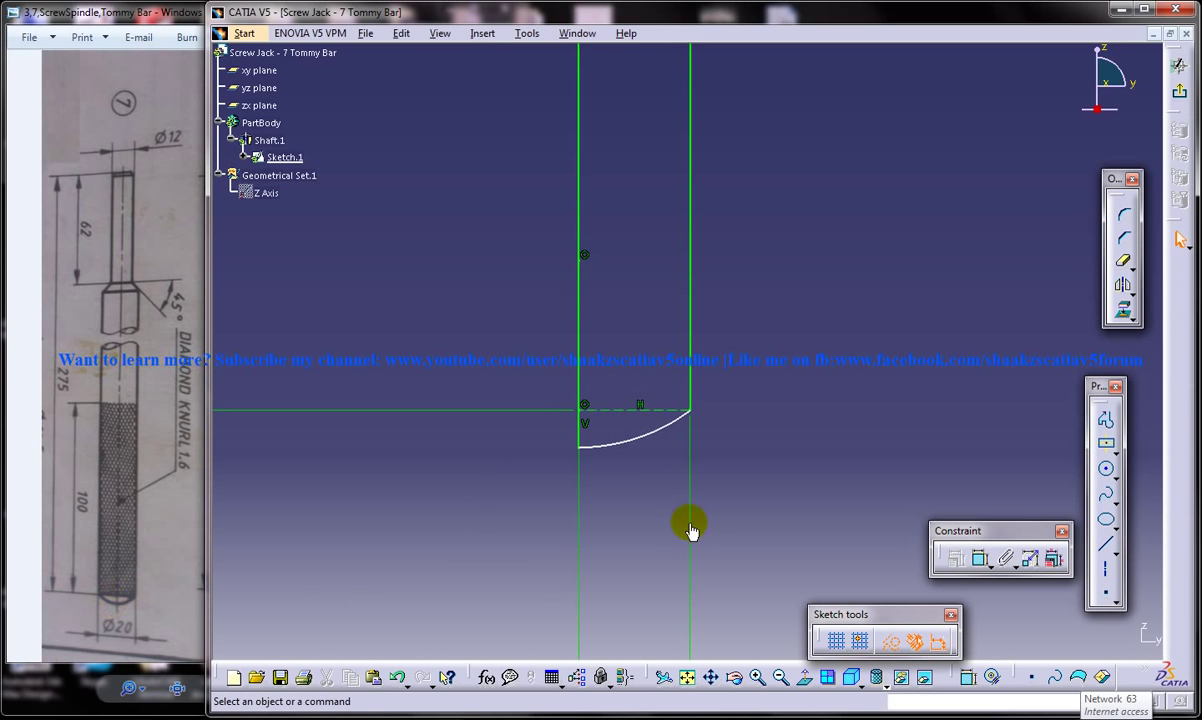
middle_click_drag(631, 479, 659, 377)
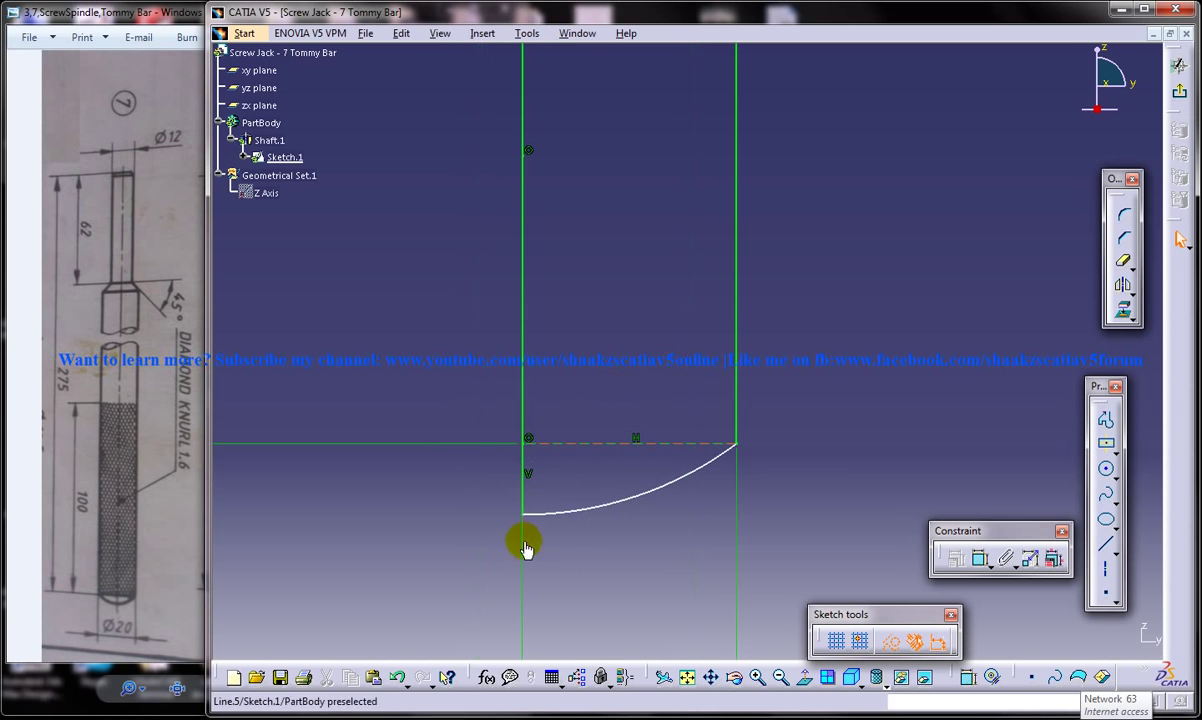
left_click_drag(521, 515, 521, 507)
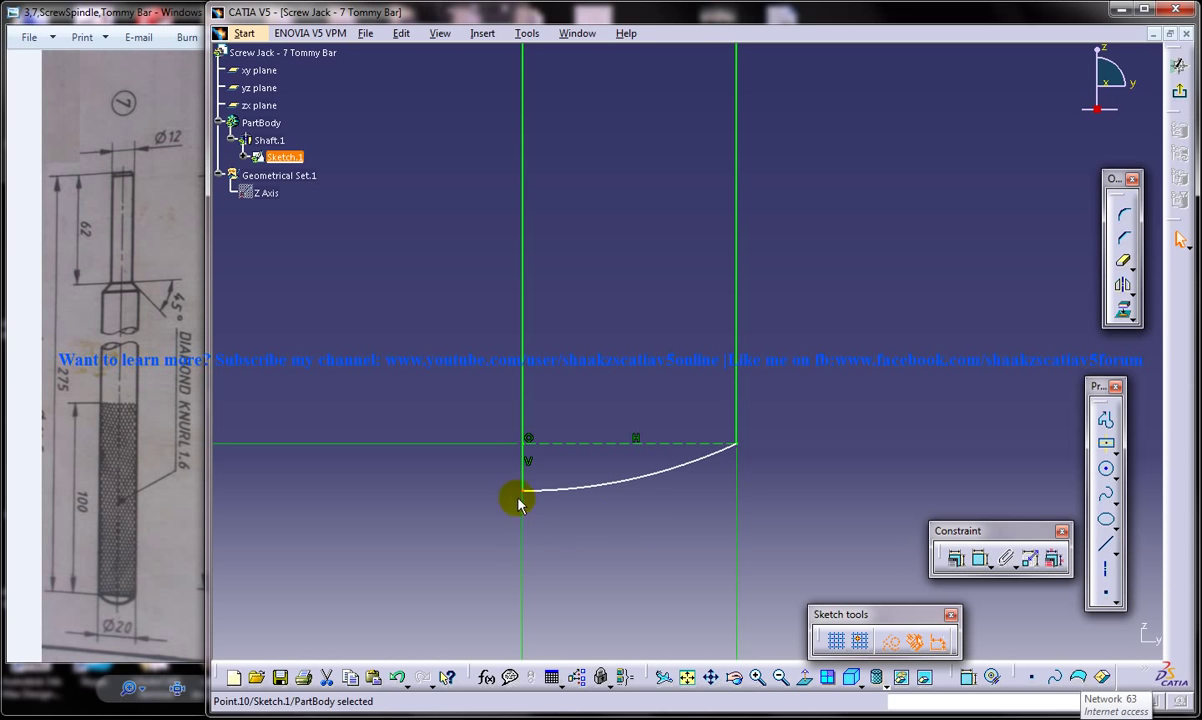
left_click_drag(521, 491, 521, 498)
left_click(621, 535)
- Exit the sketch to update the shaft with the rounded lower end and inspect the whole bar
middle_click_drag(698, 516, 724, 670)
left_click(1178, 65)
mouse_move(668, 443)
middle_mouse_down()
mouse_move(712, 352)
mouse_move(679, 365)
mouse_move(617, 285)
mouse_move(718, 424)
mouse_move(684, 330)
mouse_move(675, 363)
mouse_move(706, 349)
mouse_move(690, 345)
middle_mouse_up()
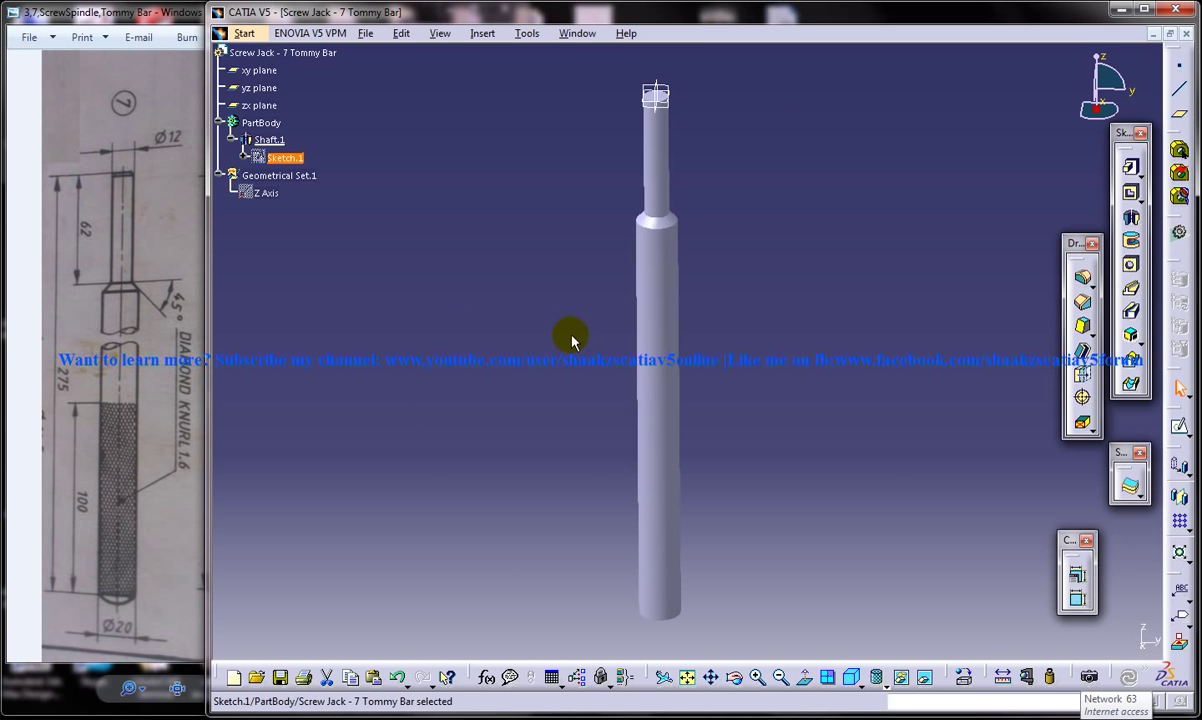
middle_click_drag(628, 357, 752, 425)
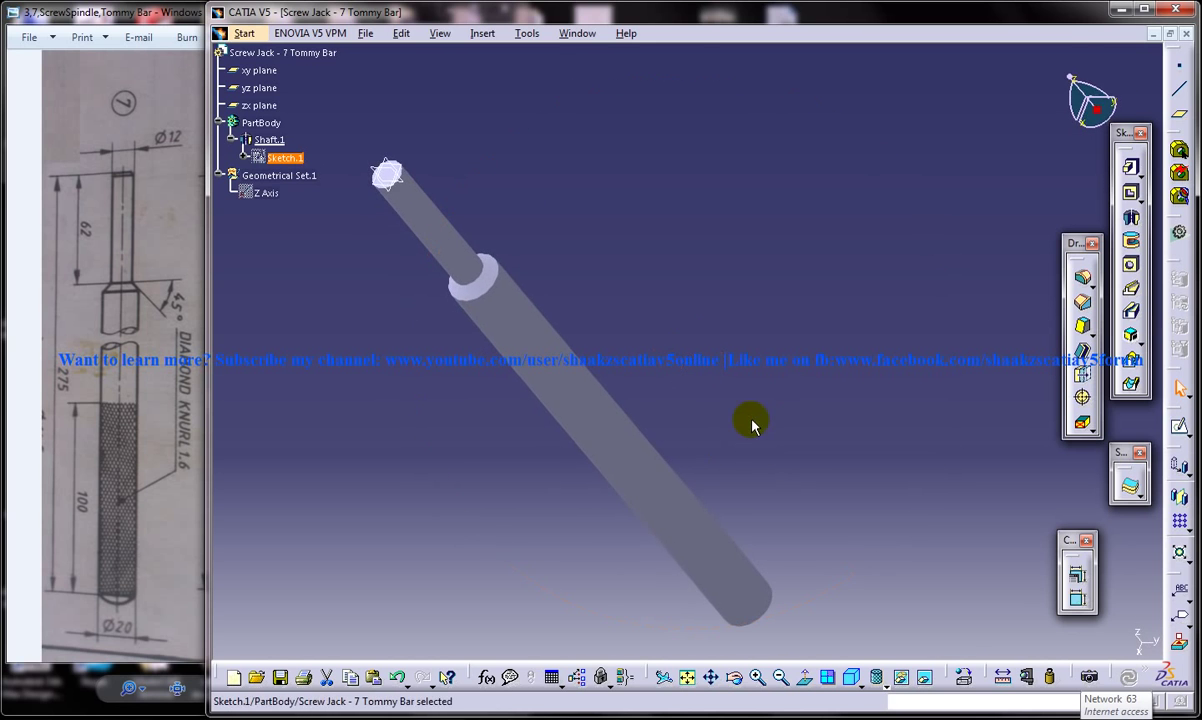